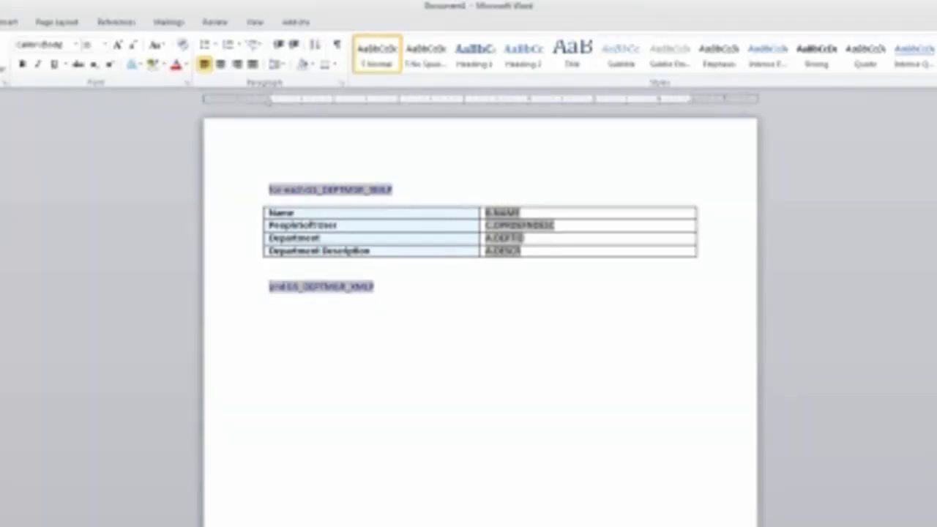
# Start a Save As of the template into Grey Sparling > PSHOME > XMLP > GS_WEB_EMPL
pyautogui.hotkey('alt', 'f')
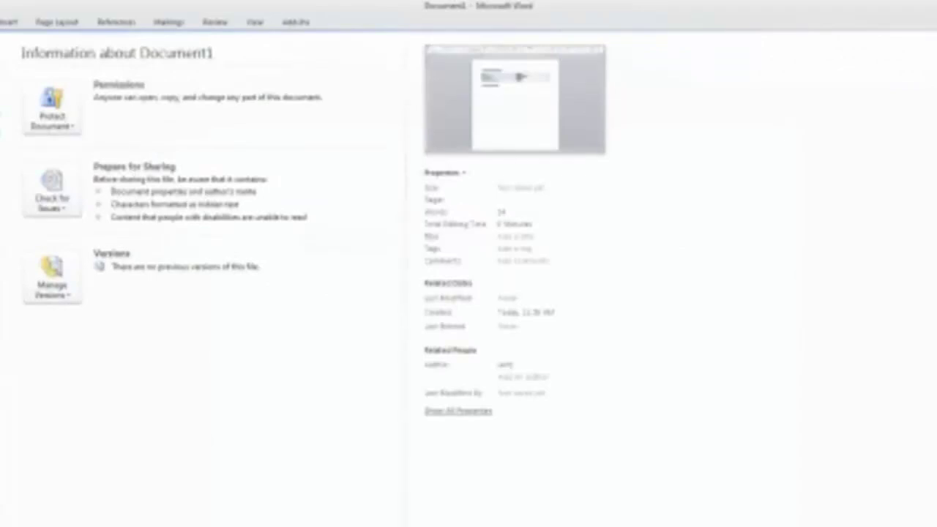
pyautogui.press('F12')
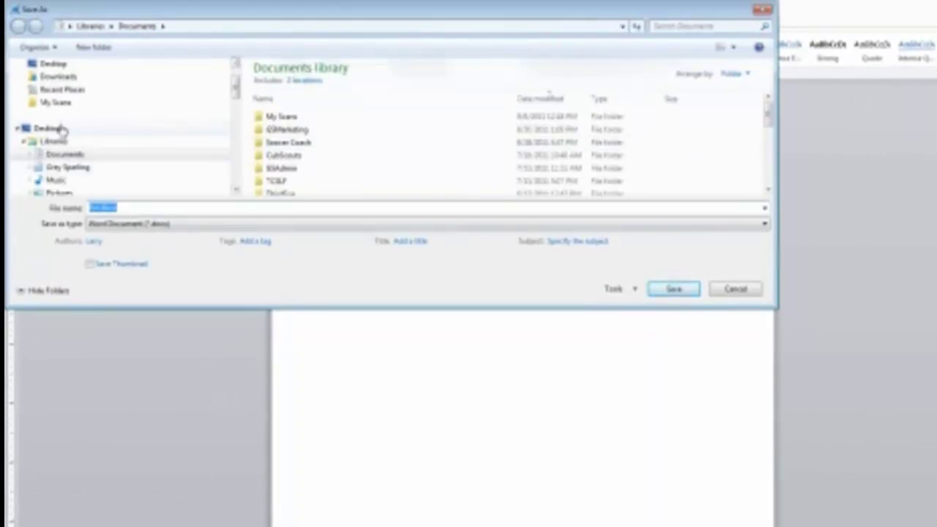
pyautogui.click(34, 167)
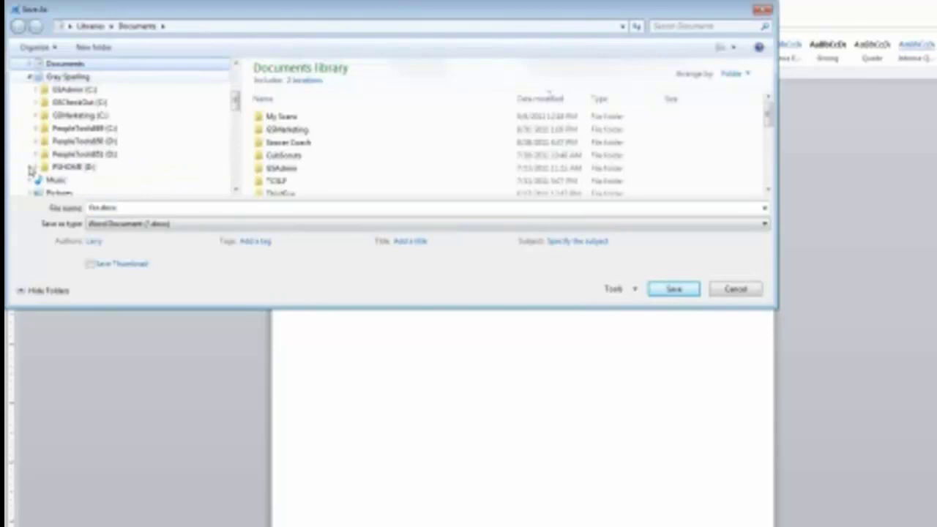
pyautogui.click(37, 168)
pyautogui.click(41, 179)
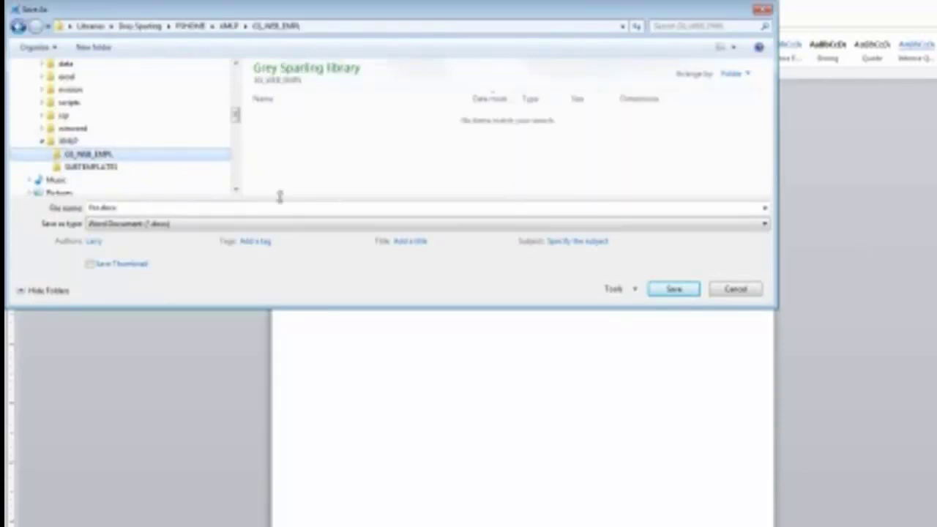
pyautogui.doubleClick(103, 208)
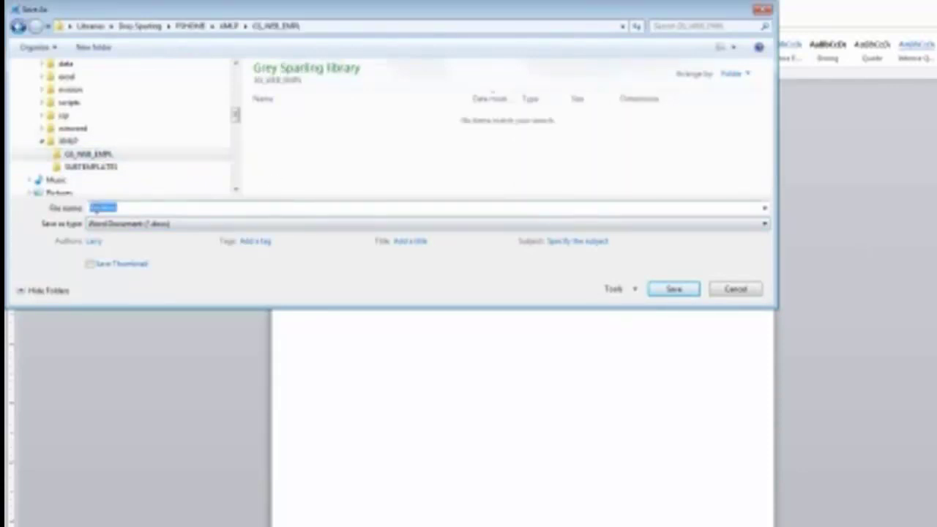
pyautogui.press('Home')
# Save the template as Rich Text Format (*.rtf) under the name template1.rtf
pyautogui.click(208, 224)
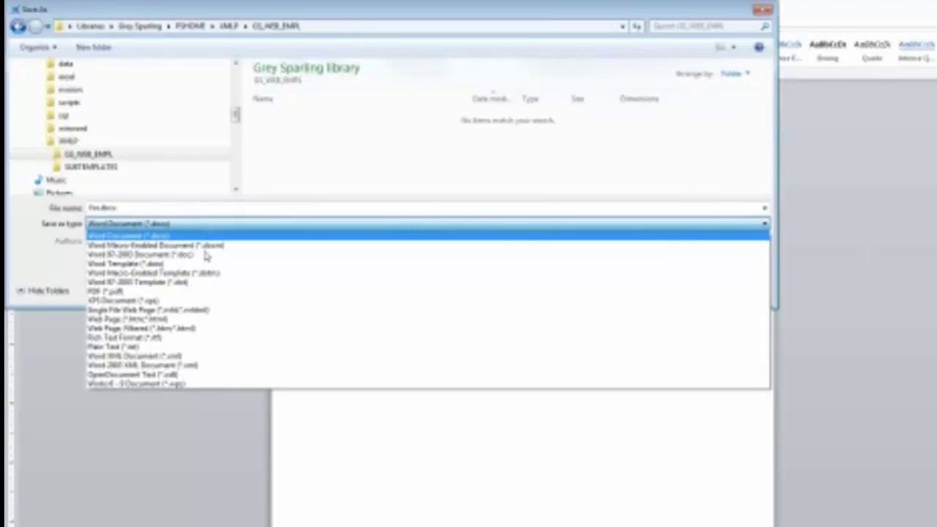
pyautogui.click(185, 339)
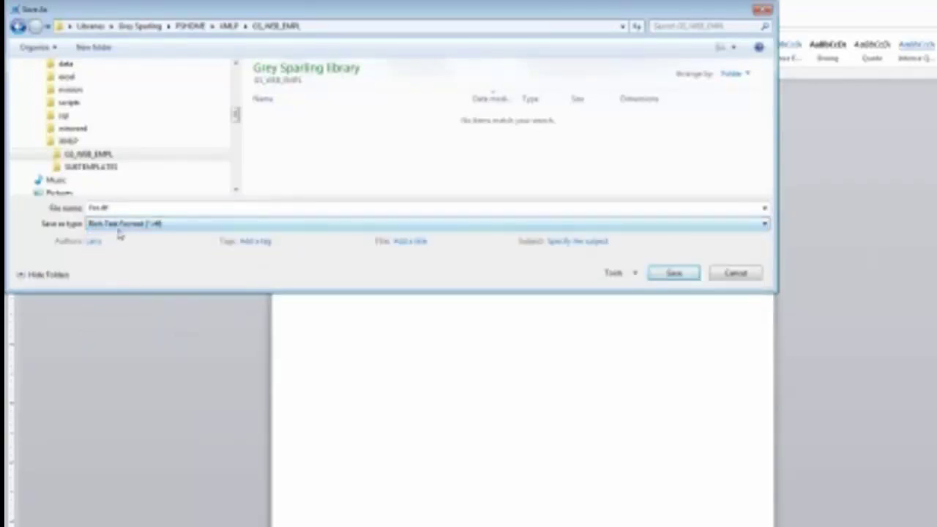
pyautogui.doubleClick(97, 208)
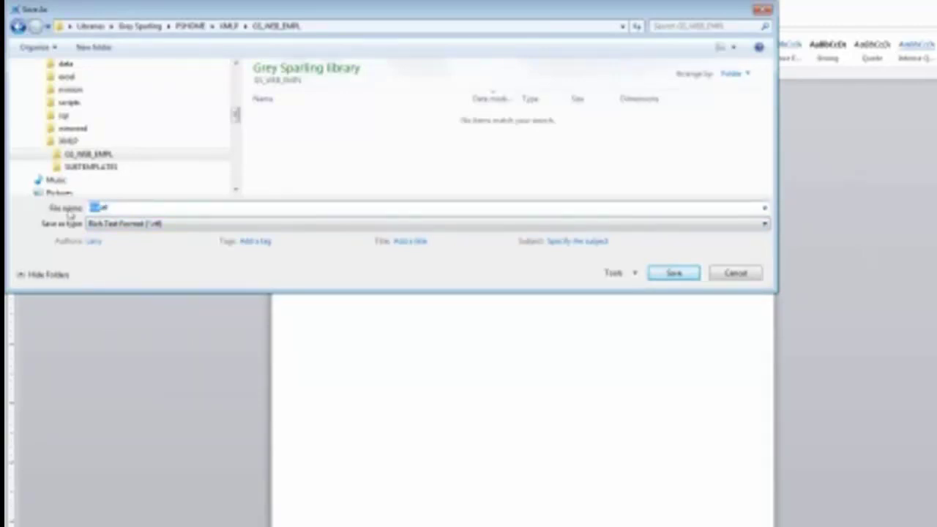
pyautogui.write('template')
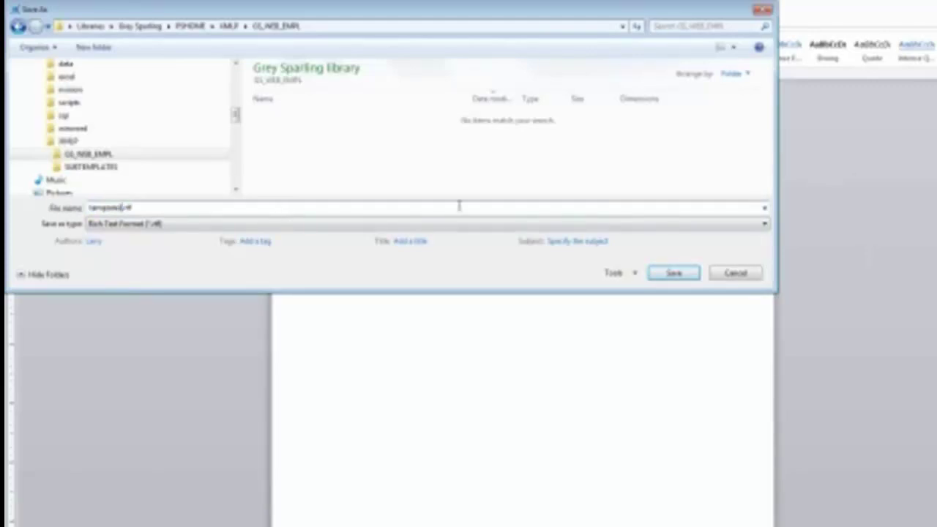
pyautogui.click(677, 273)
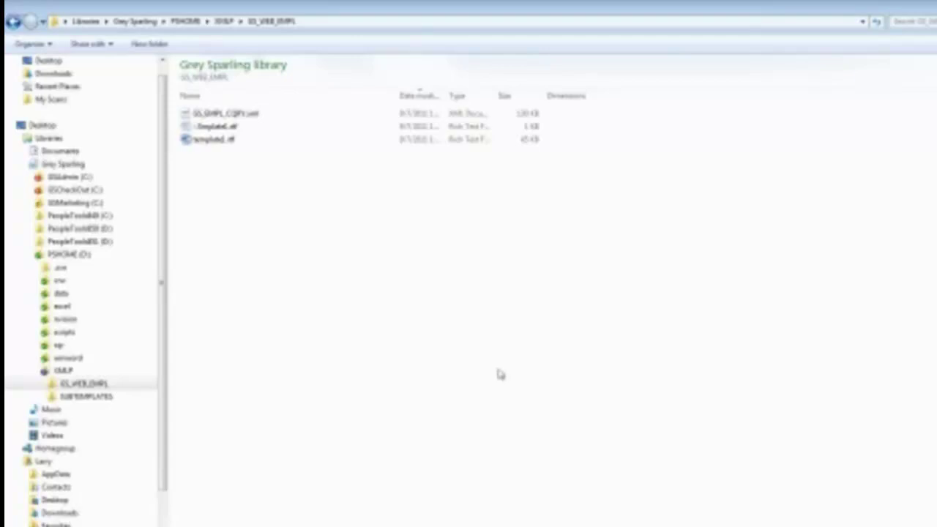
# In Explorer, commit the XMLP folder with template1.rtf and the query XML via TortoiseSVN
pyautogui.hotkey('alt', 'Tab')
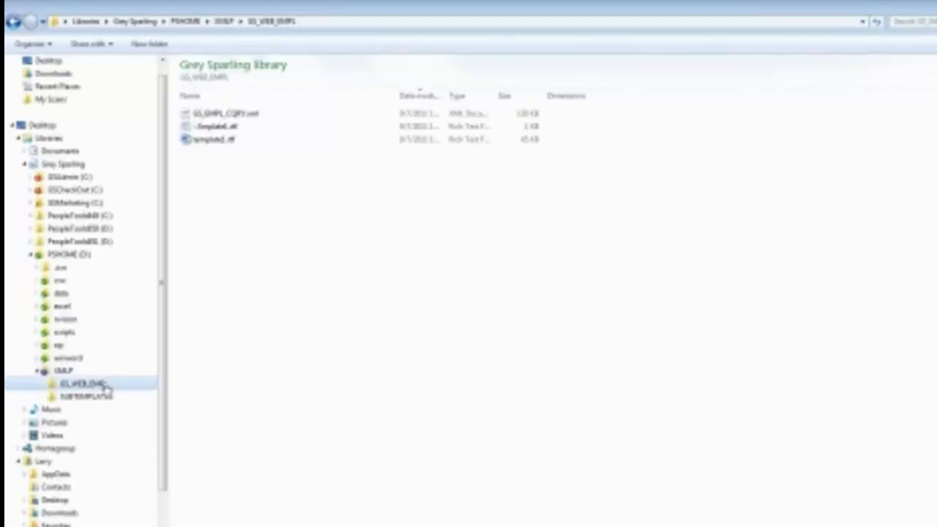
pyautogui.rightClick(64, 373)
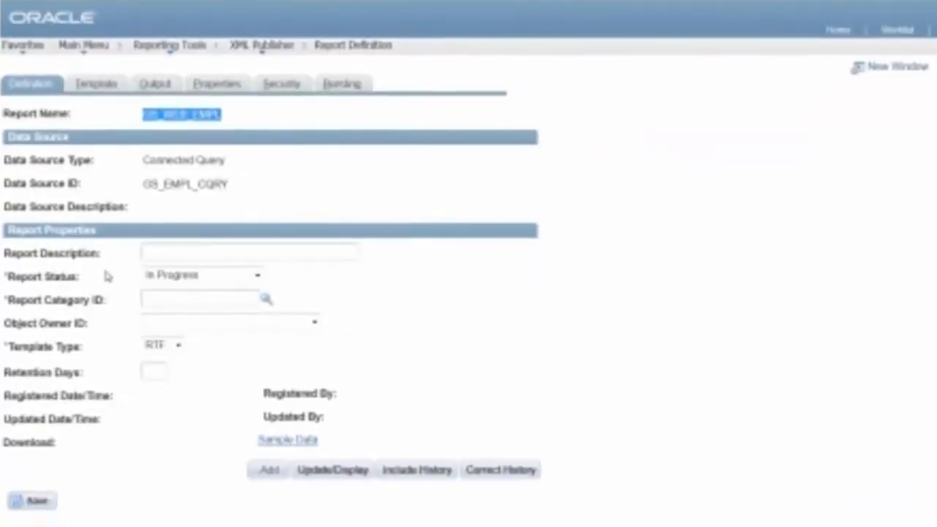
# Give GS_WEB_EMPL the description 'Sample empl report', status Active and category ALLUSER
pyautogui.click(191, 254)
pyautogui.write('S')
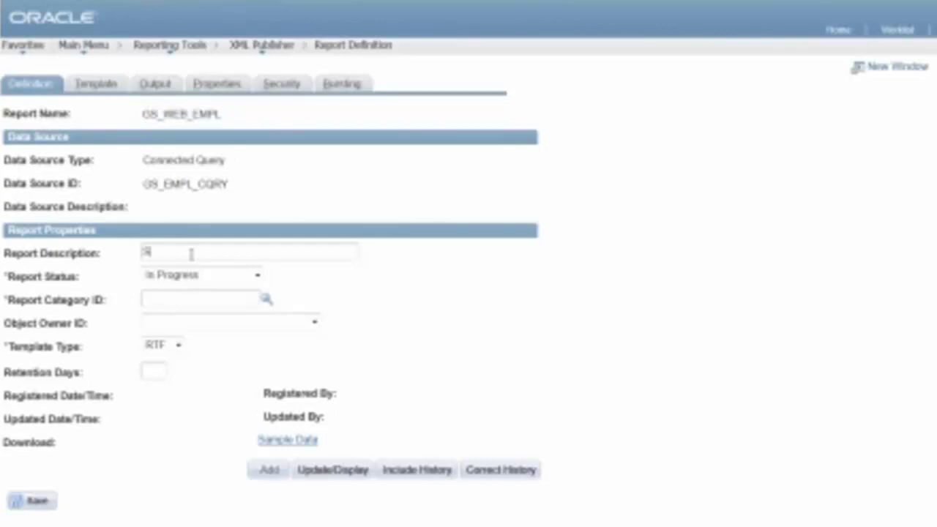
pyautogui.write('ample empl report')
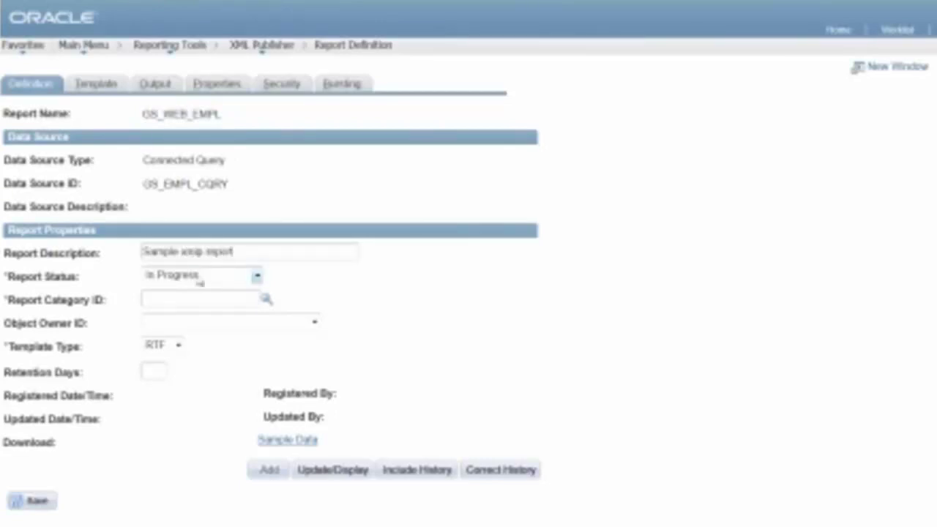
pyautogui.click(255, 275)
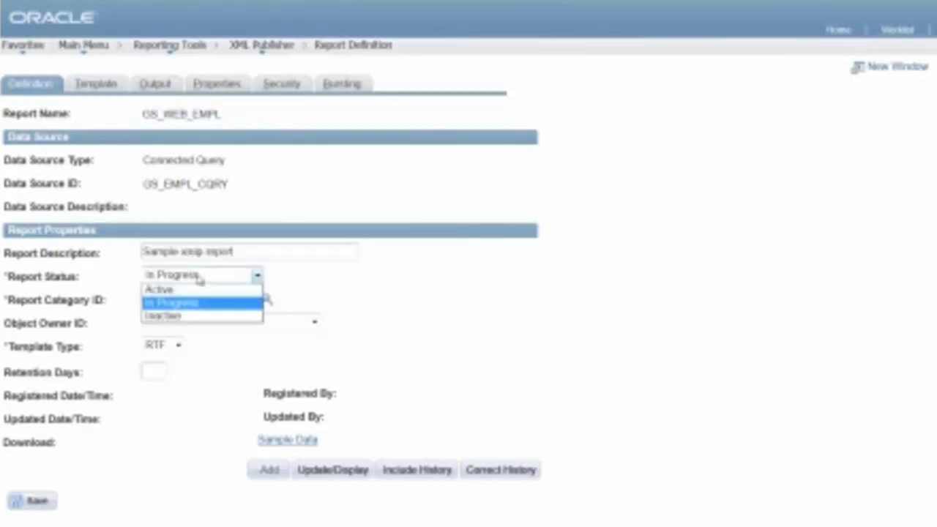
pyautogui.click(198, 291)
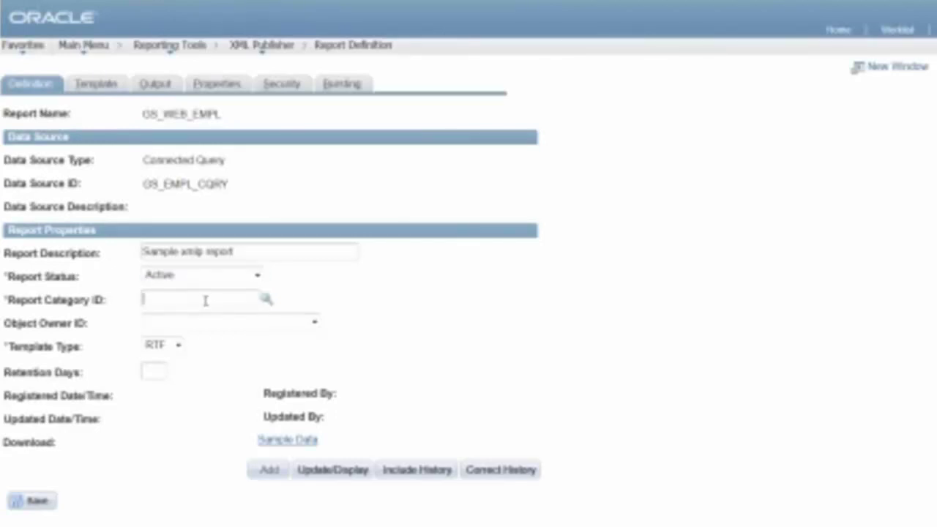
pyautogui.click(268, 301)
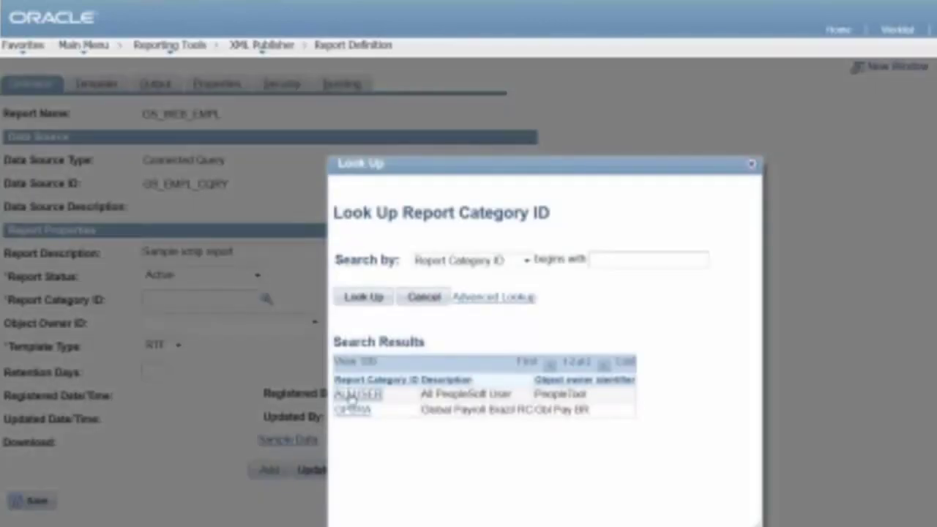
pyautogui.click(352, 396)
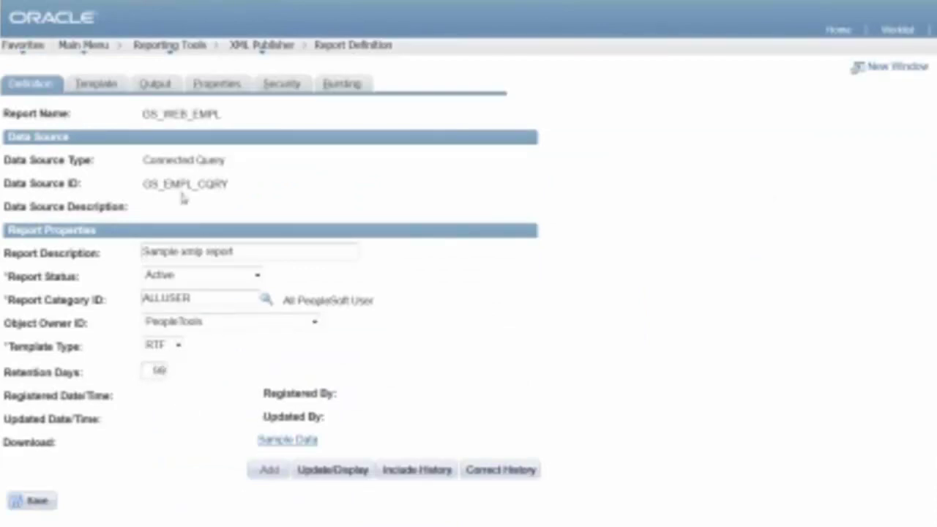
# Upload D:\PSHOME\XMLP\GS_WEB_EMPL\template1.rtf as the report's template file
pyautogui.click(96, 84)
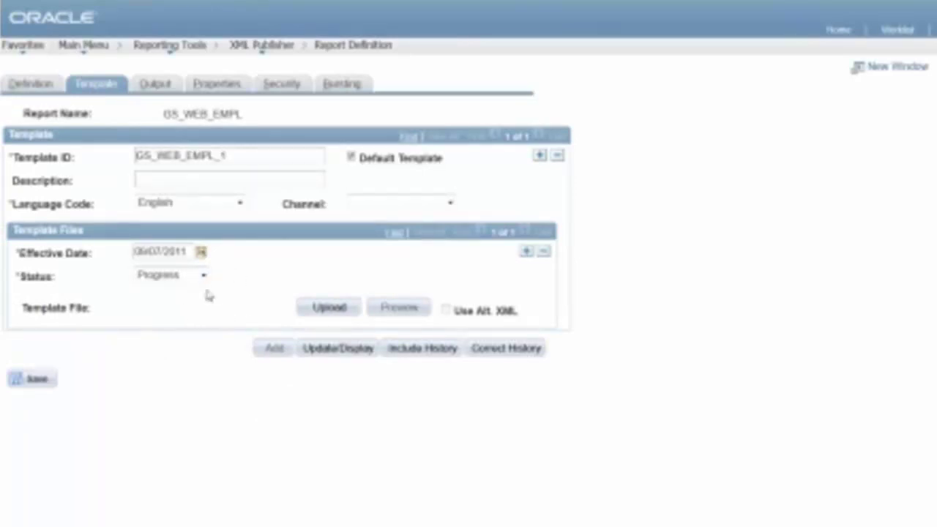
pyautogui.click(333, 310)
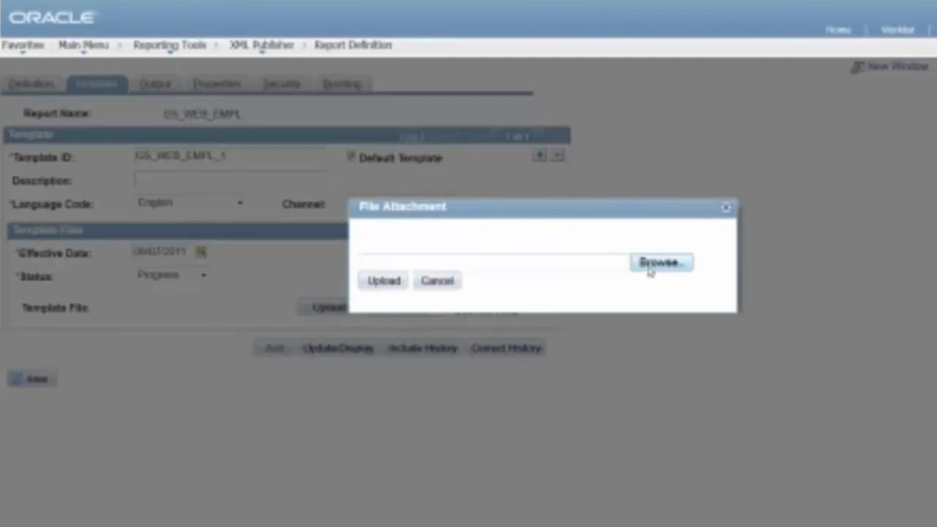
pyautogui.click(649, 268)
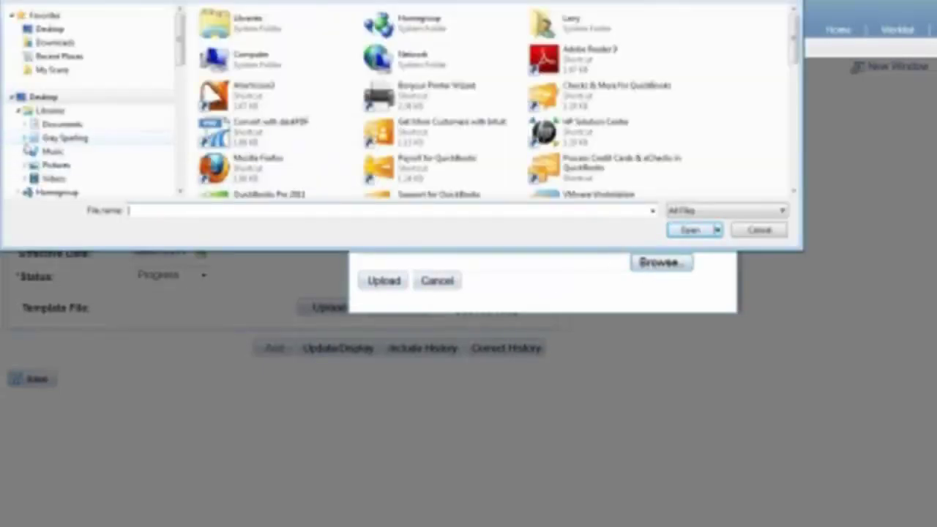
pyautogui.click(26, 139)
pyautogui.click(33, 172)
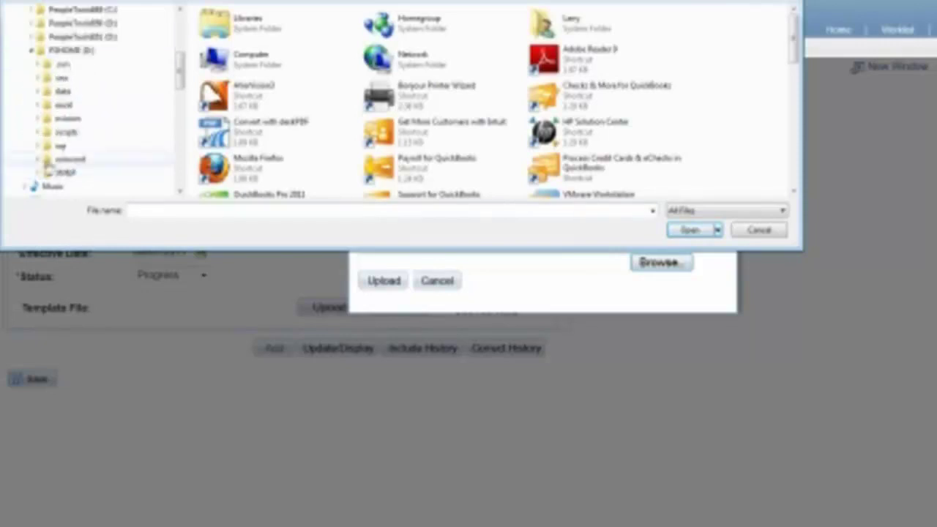
pyautogui.click(37, 174)
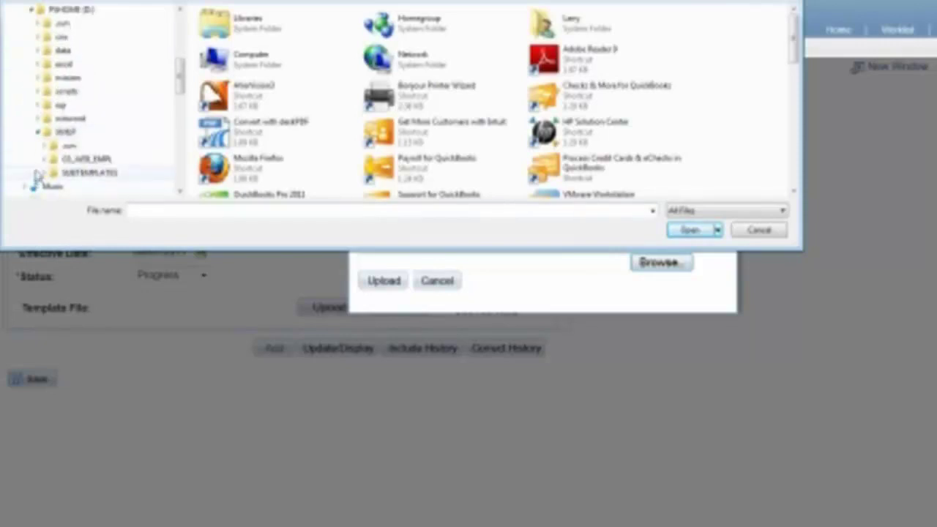
pyautogui.click(71, 162)
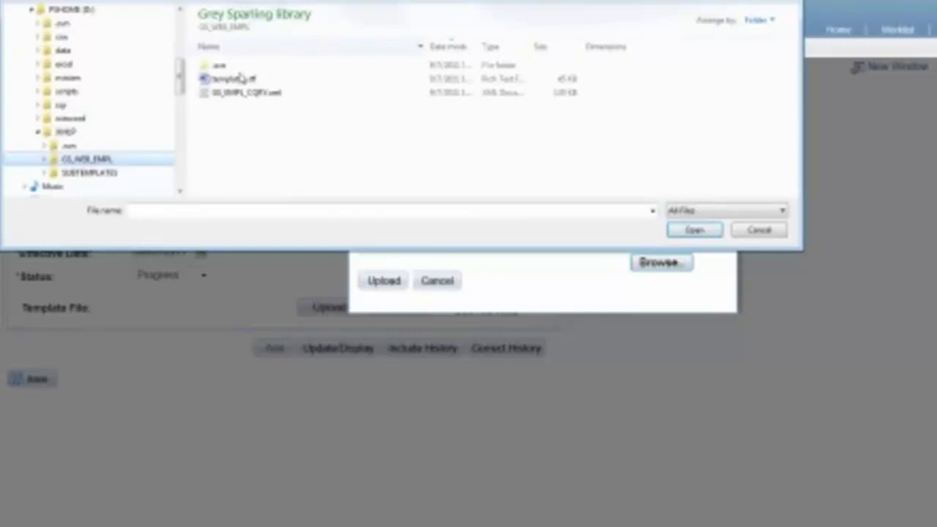
pyautogui.click(234, 79)
pyautogui.click(701, 231)
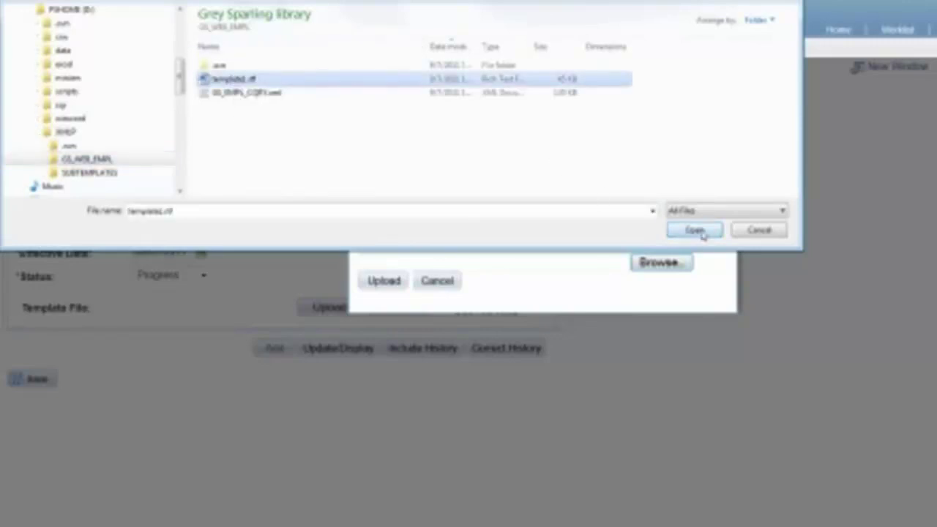
pyautogui.click(385, 283)
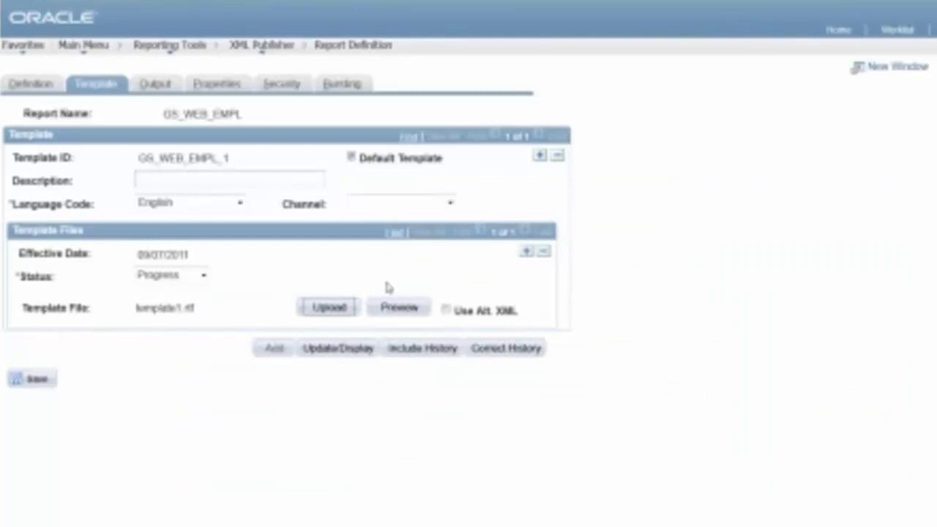
# Change the template1.rtf file status from Progress to Active and save the report definition
pyautogui.click(202, 276)
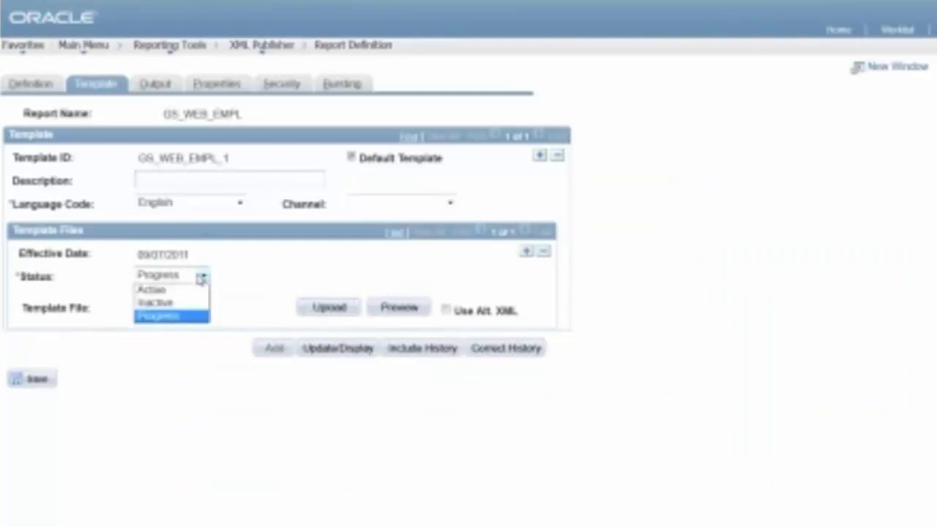
pyautogui.click(198, 290)
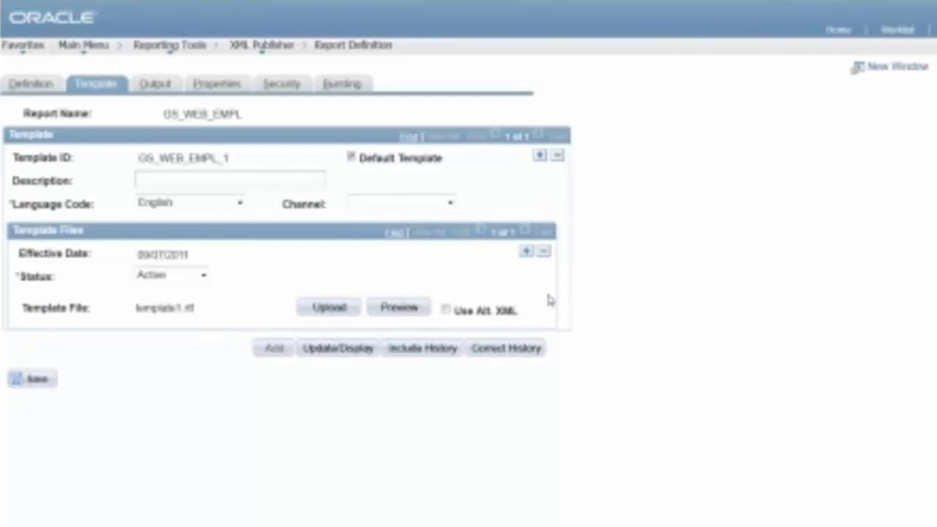
pyautogui.click(362, 204)
pyautogui.click(366, 205)
pyautogui.click(29, 379)
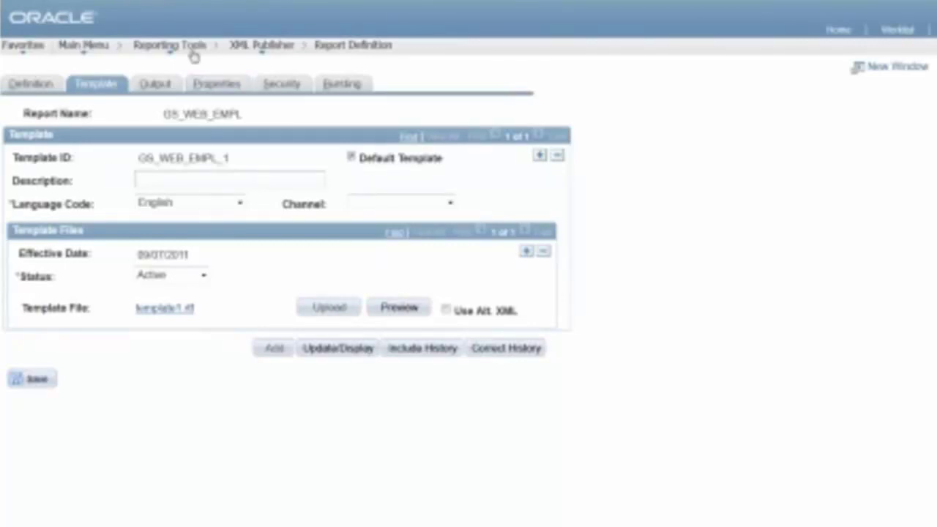
# Add run control xmlpwebinar in the XML Publisher Query Report Scheduler
pyautogui.moveTo(257, 49)
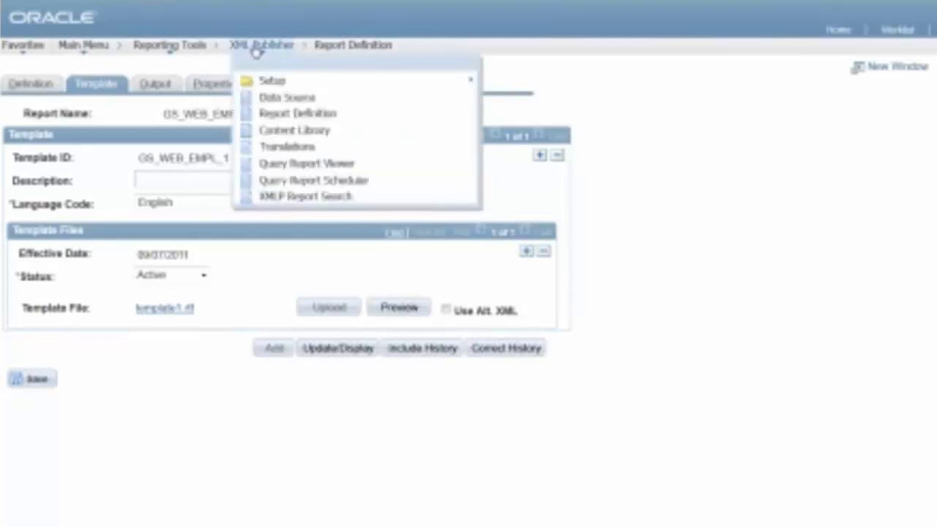
pyautogui.click(293, 180)
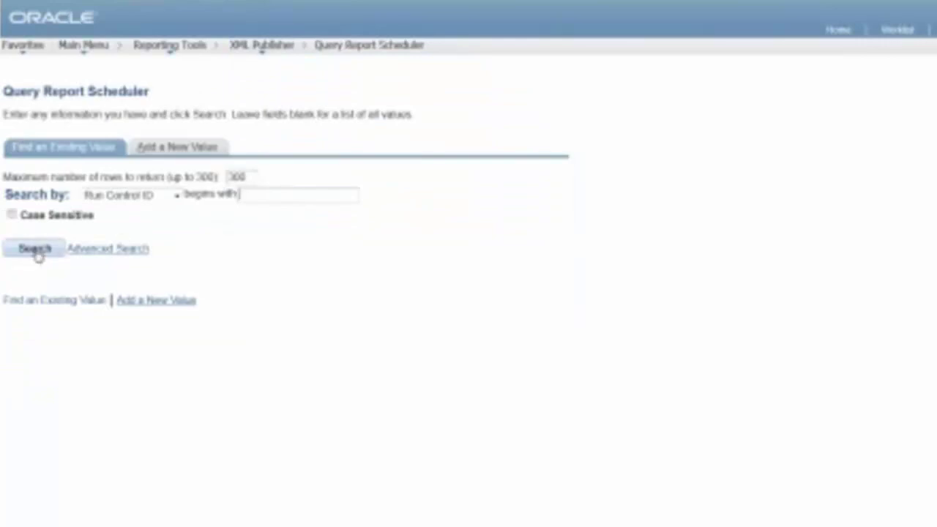
pyautogui.click(192, 150)
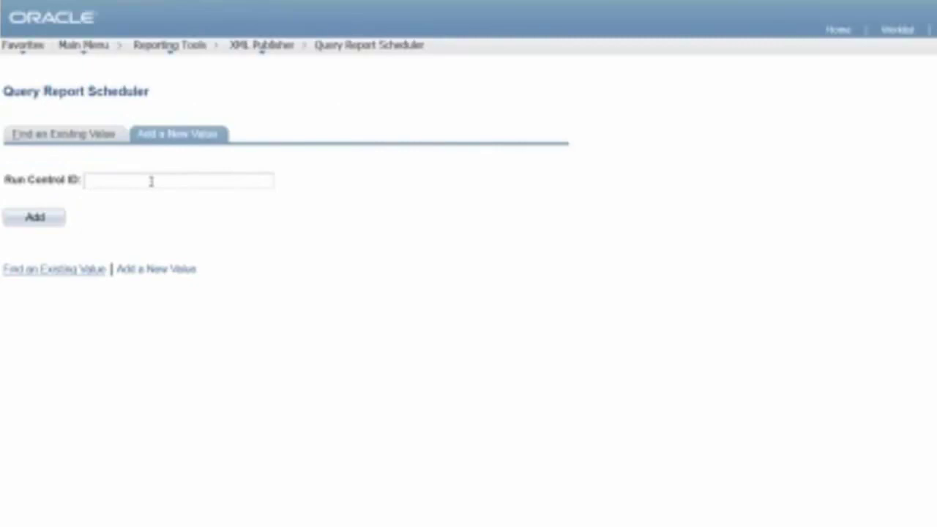
pyautogui.write('webinar')
pyautogui.press('Home')
pyautogui.write('xmlp')
pyautogui.click(59, 220)
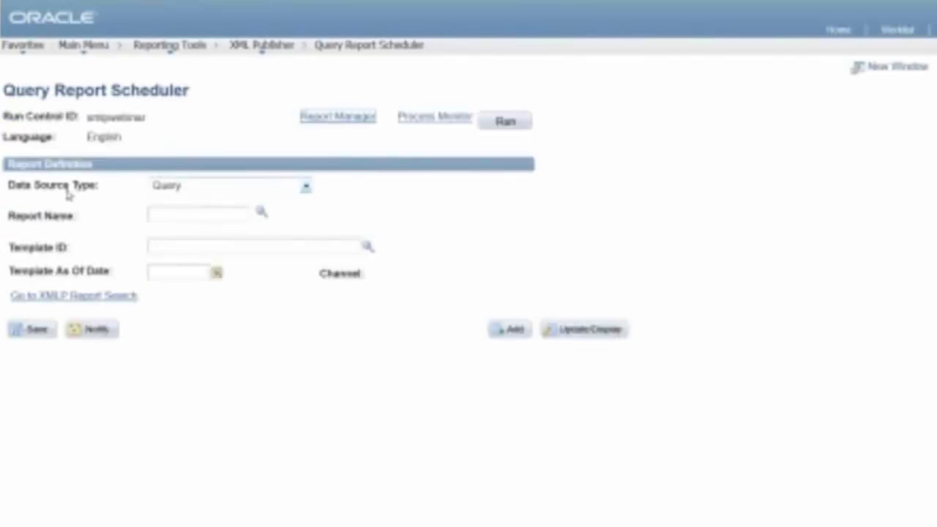
# Run a Connected Query request for GS_WEB_EMPL with template as-of date 09/07/2011
pyautogui.click(158, 186)
pyautogui.click(159, 186)
pyautogui.click(158, 186)
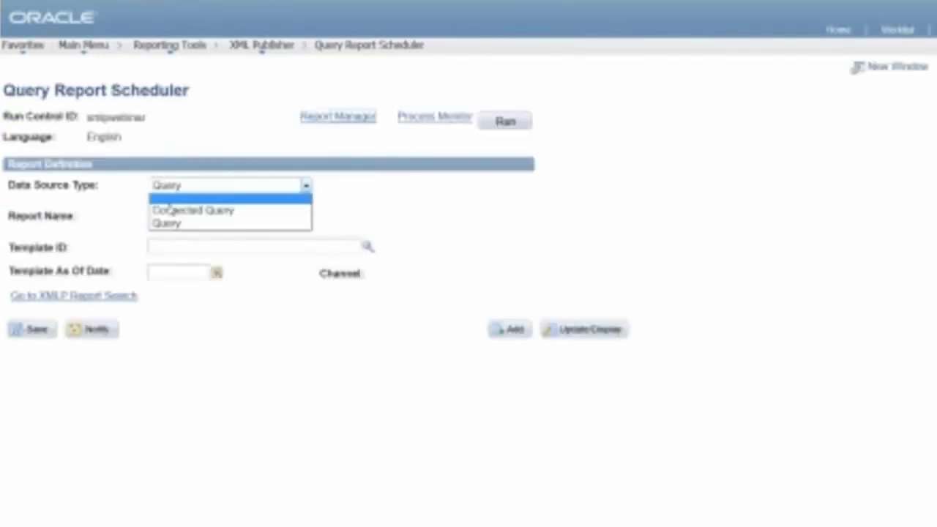
pyautogui.click(170, 209)
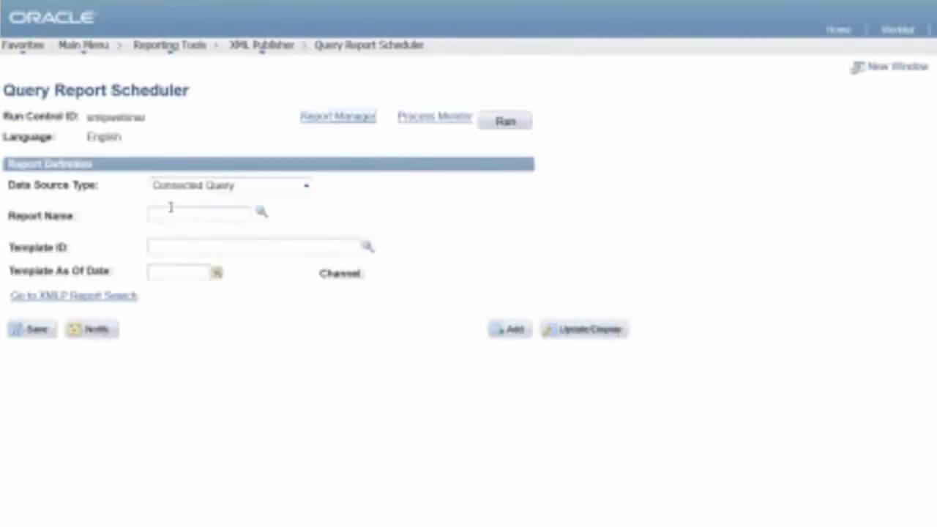
pyautogui.click(259, 215)
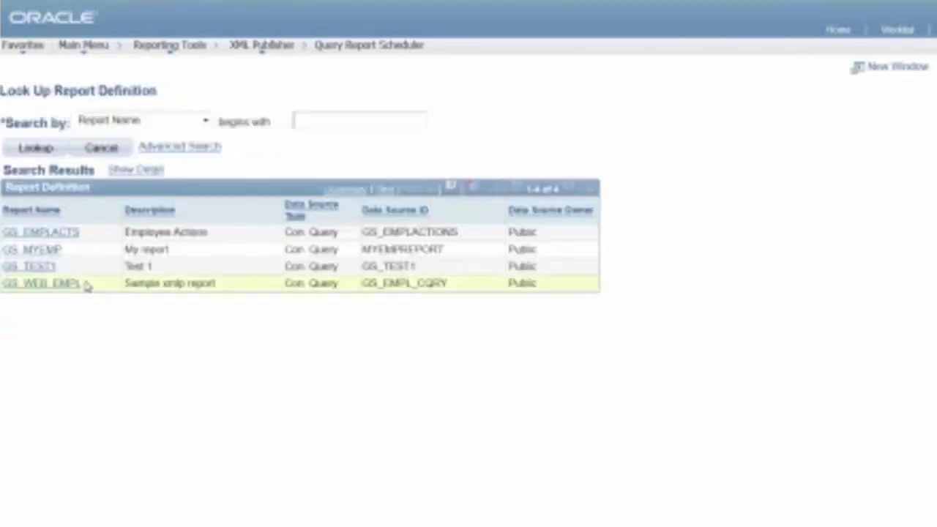
pyautogui.click(61, 285)
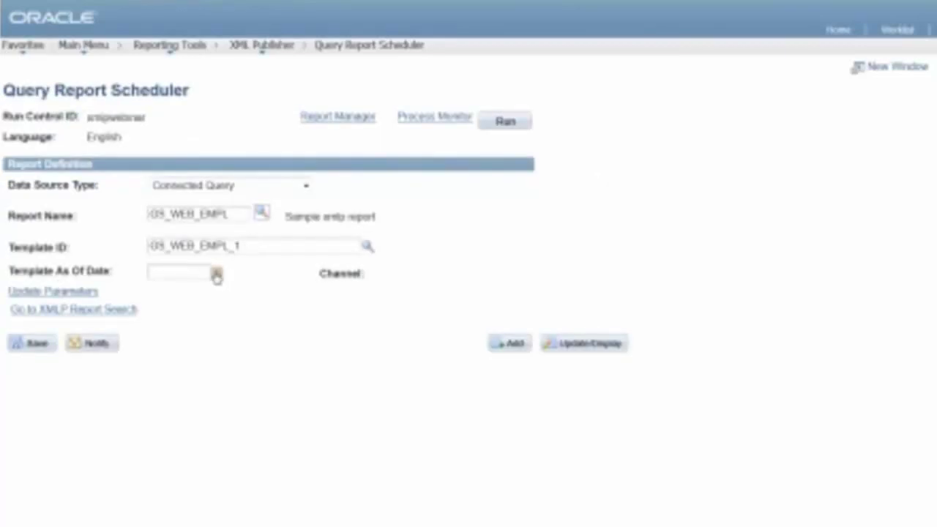
pyautogui.click(216, 274)
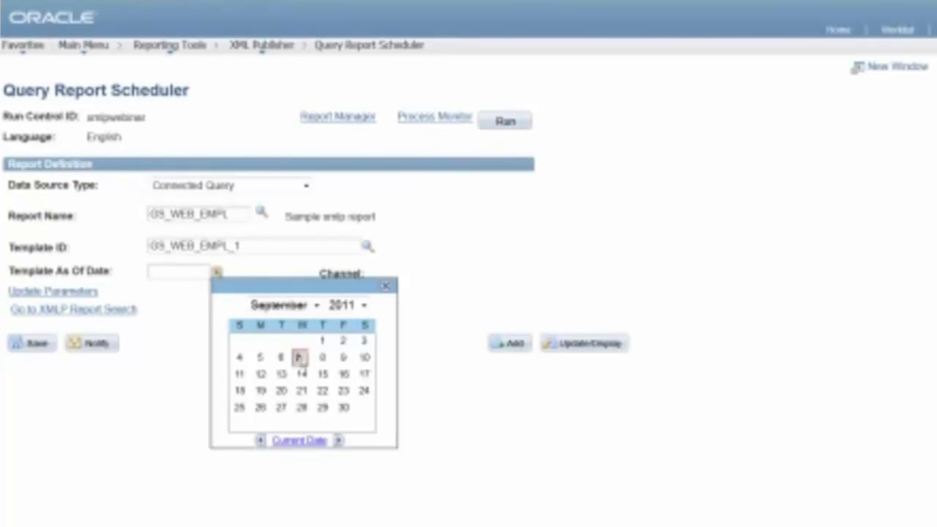
pyautogui.click(298, 359)
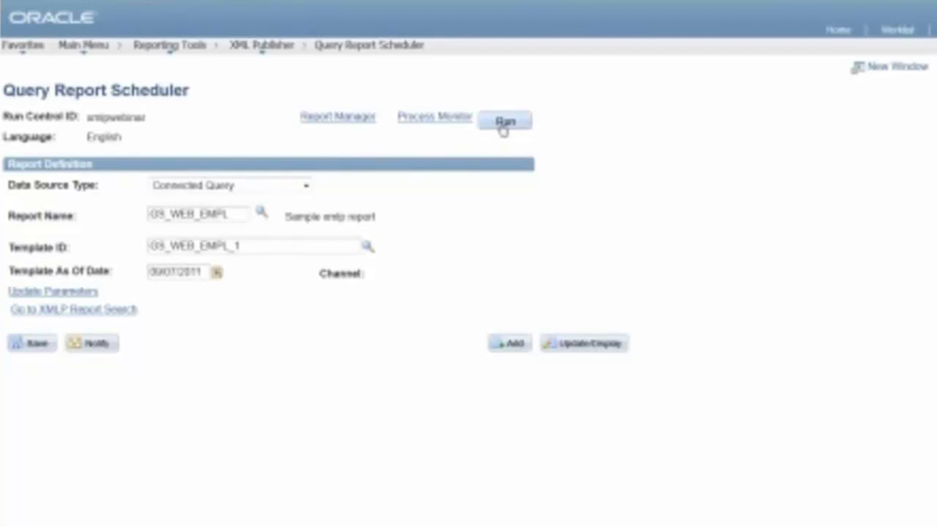
pyautogui.click(504, 123)
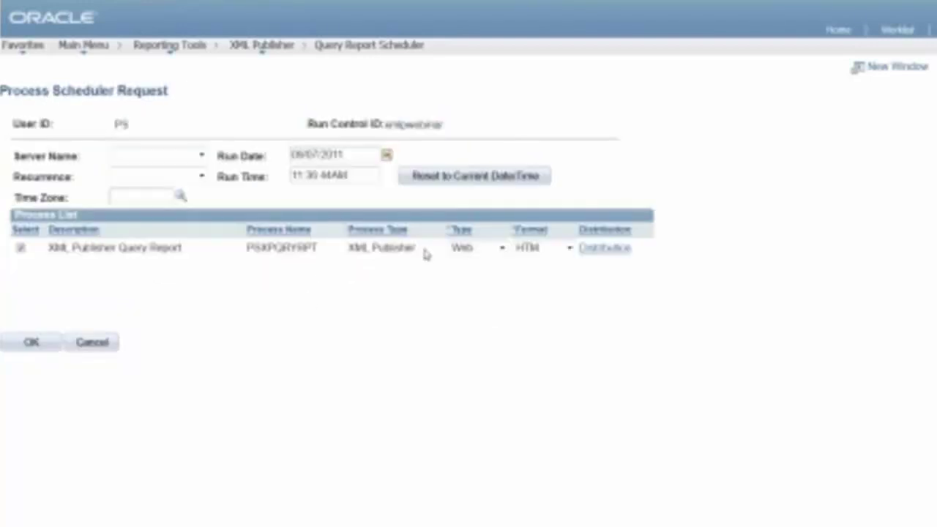
# Confirm the GS_WEB_EMPL process request, which is submitted as process instance 858
pyautogui.click(41, 347)
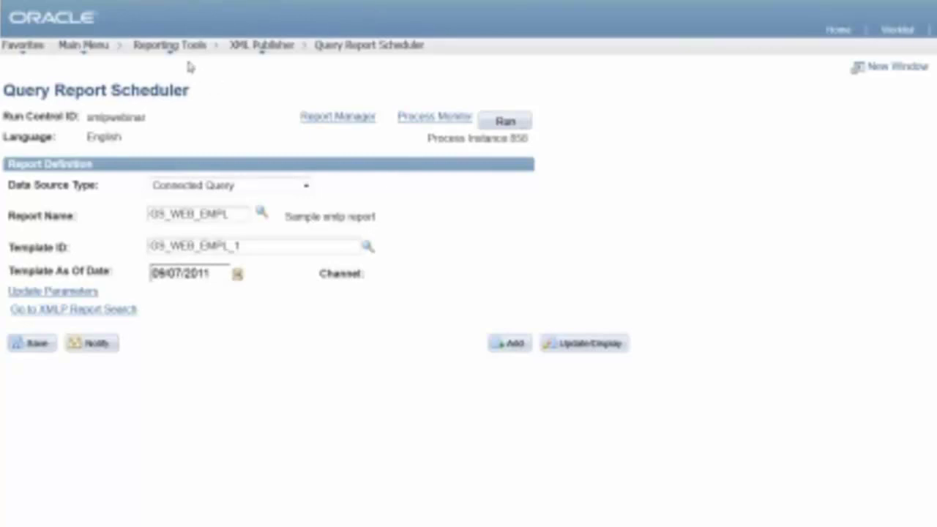
# Go to XML Publisher > Setup > Design Helper for the Microsoft Word plug-in
pyautogui.click(256, 48)
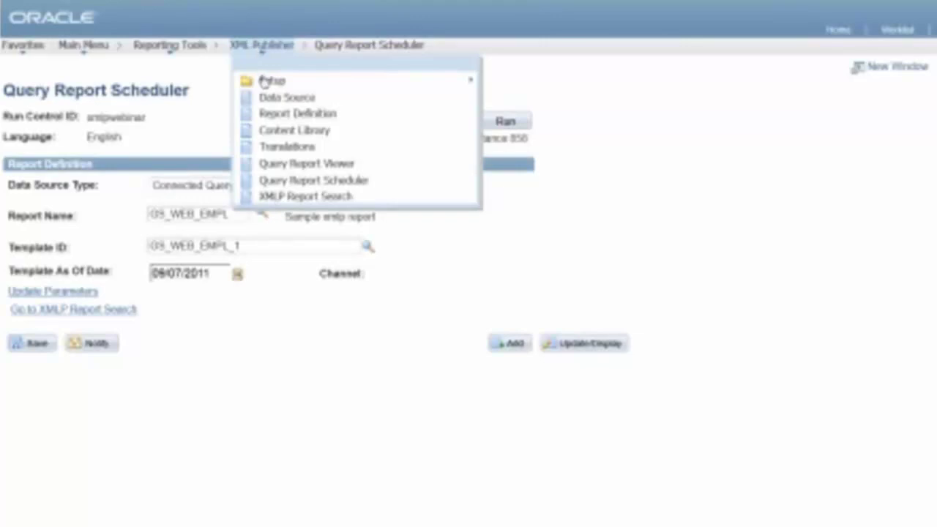
pyautogui.moveTo(266, 86)
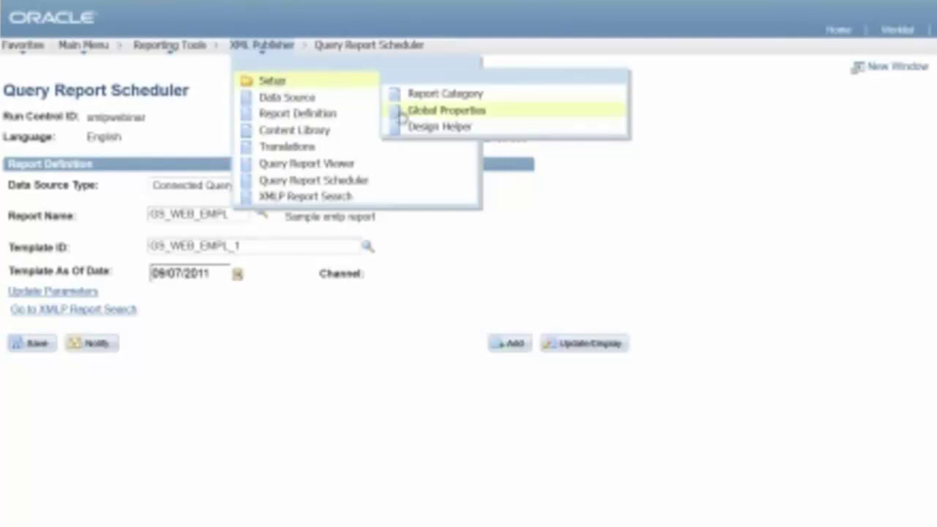
pyautogui.click(422, 127)
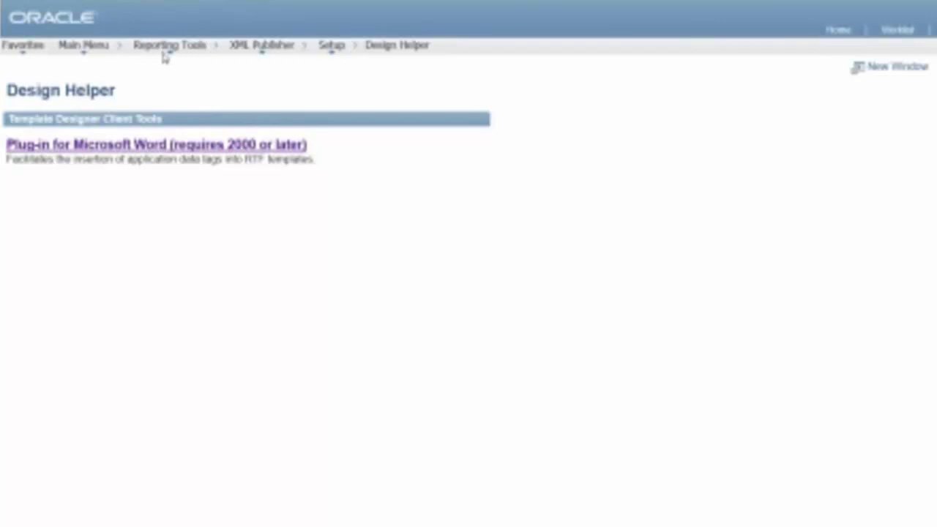
# In Reporting Tools > Report Manager's Administration tab, open the GS_WEB_EMPL report output
pyautogui.moveTo(167, 52)
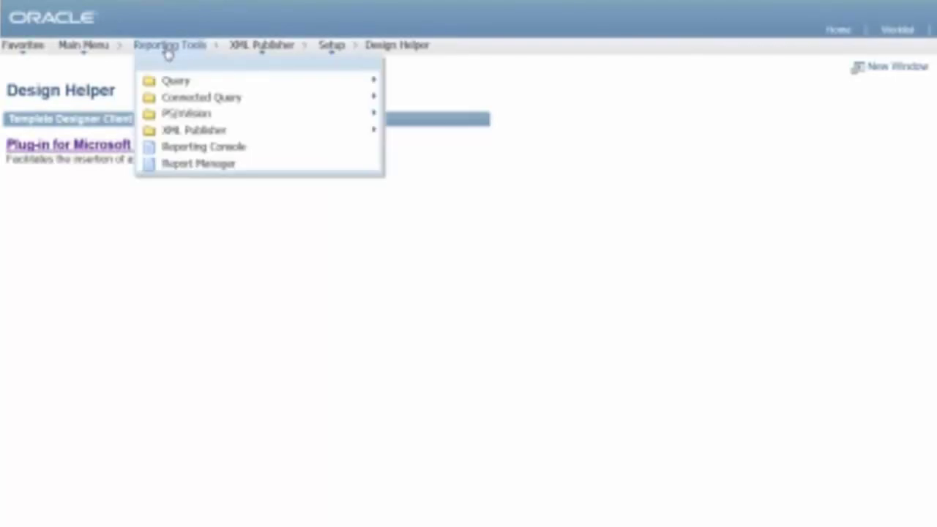
pyautogui.click(194, 159)
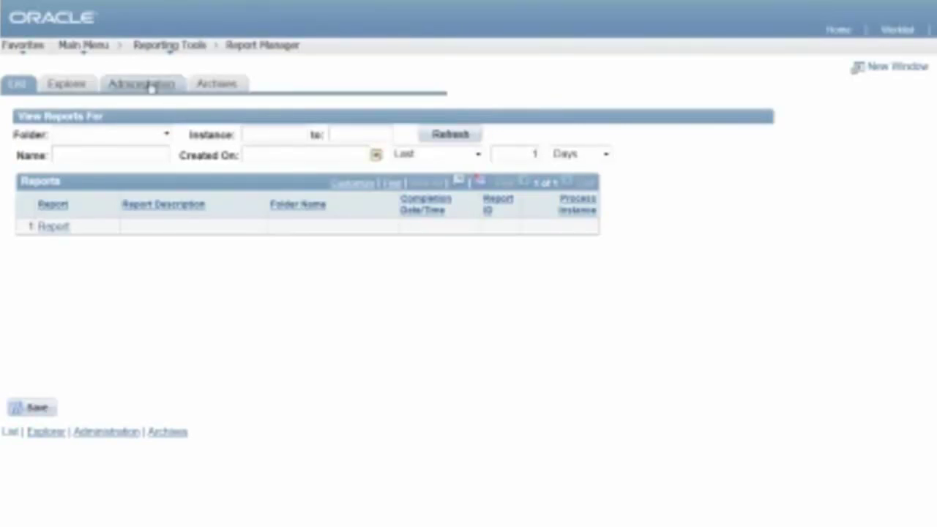
pyautogui.click(143, 83)
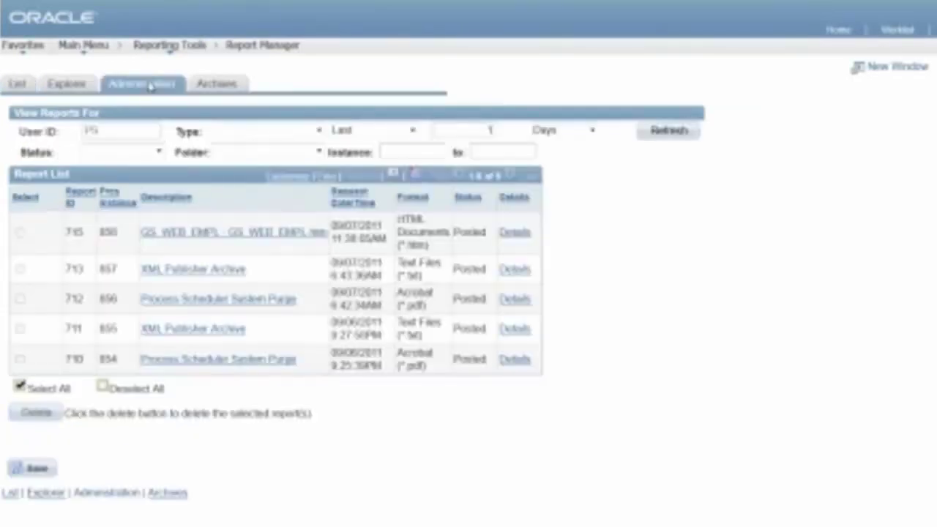
pyautogui.click(218, 232)
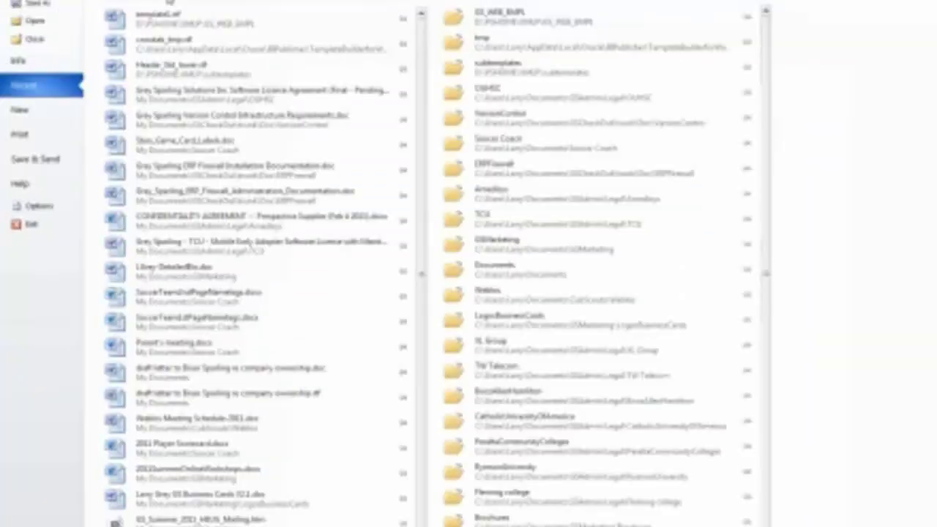
# Reopen template1.rtf and load GS_EMPL_CQRY.xml as its sample XML data
pyautogui.click(170, 16)
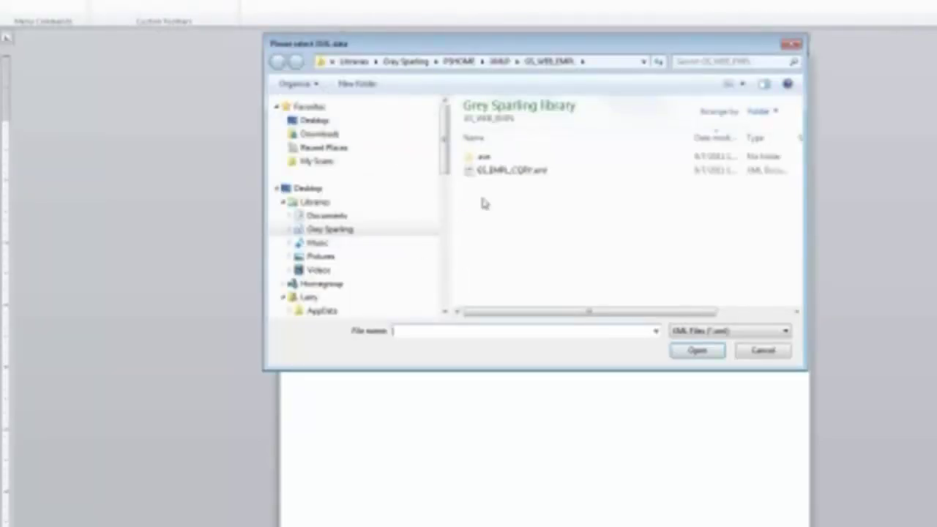
pyautogui.click(477, 172)
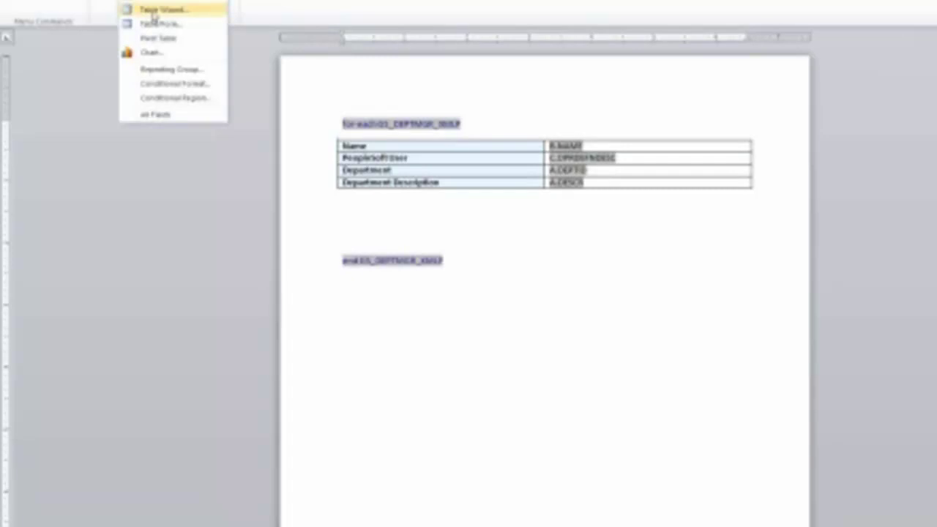
# Start the BI Publisher Table Wizard with Table format, keeping the current data set
pyautogui.click(154, 15)
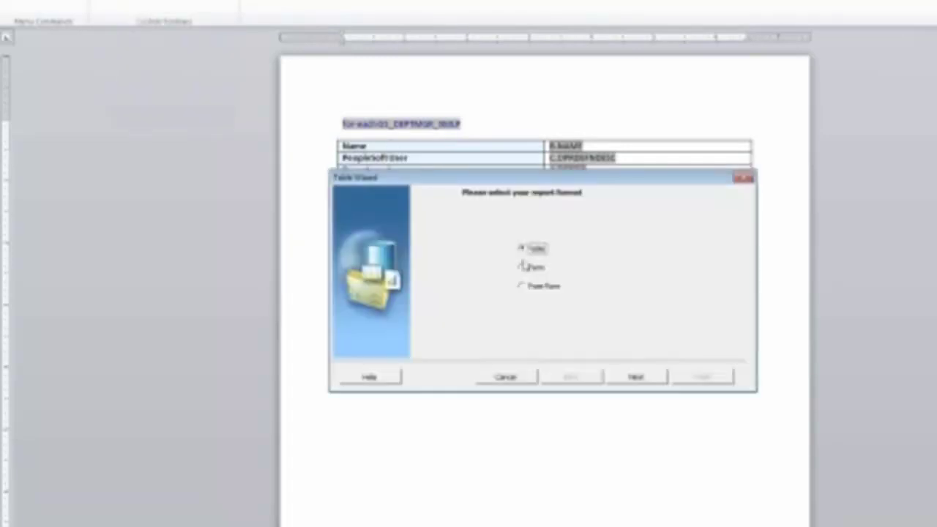
pyautogui.click(636, 376)
pyautogui.click(637, 254)
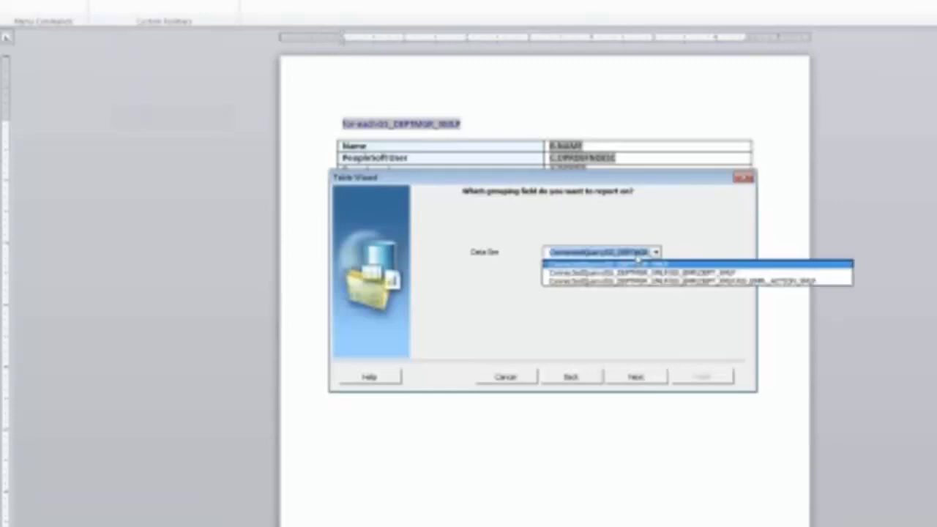
pyautogui.click(641, 277)
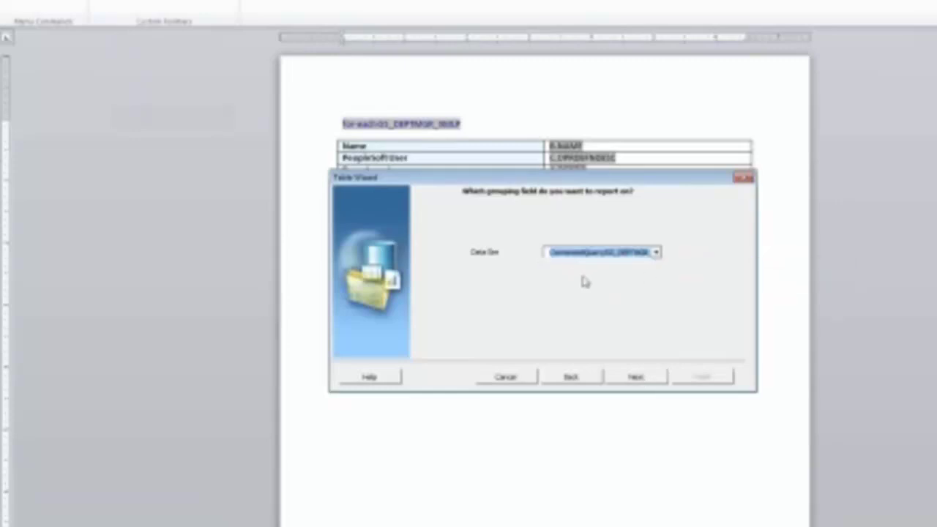
pyautogui.click(633, 378)
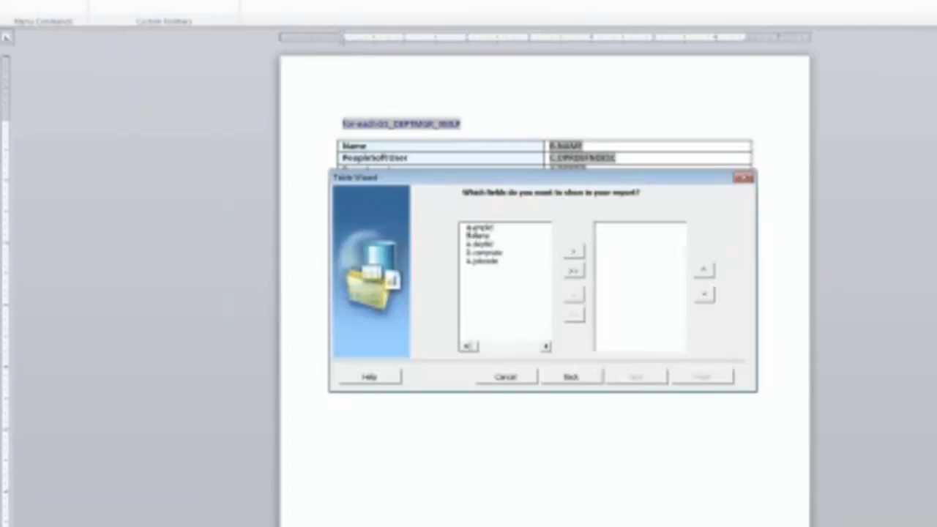
# Add b.name, a.emplid and a.jobcode as the table's fields
pyautogui.click(479, 228)
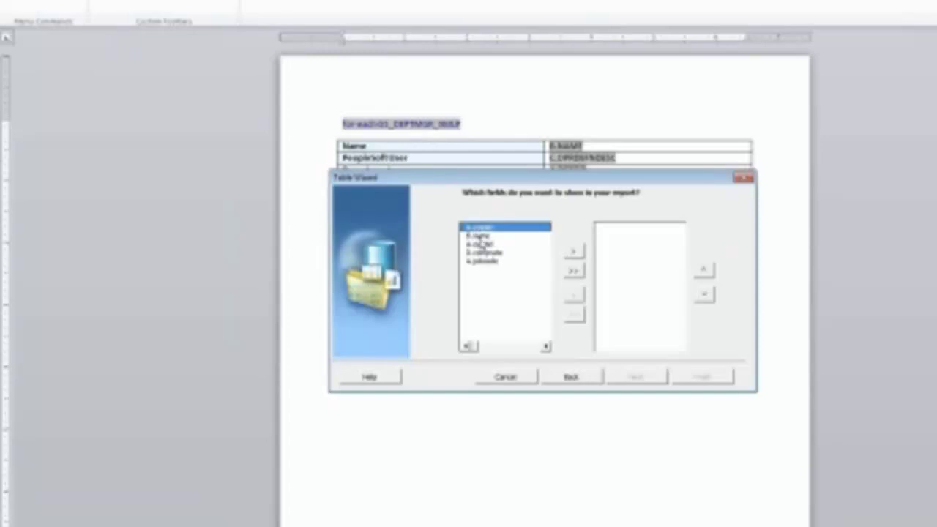
pyautogui.click(497, 236)
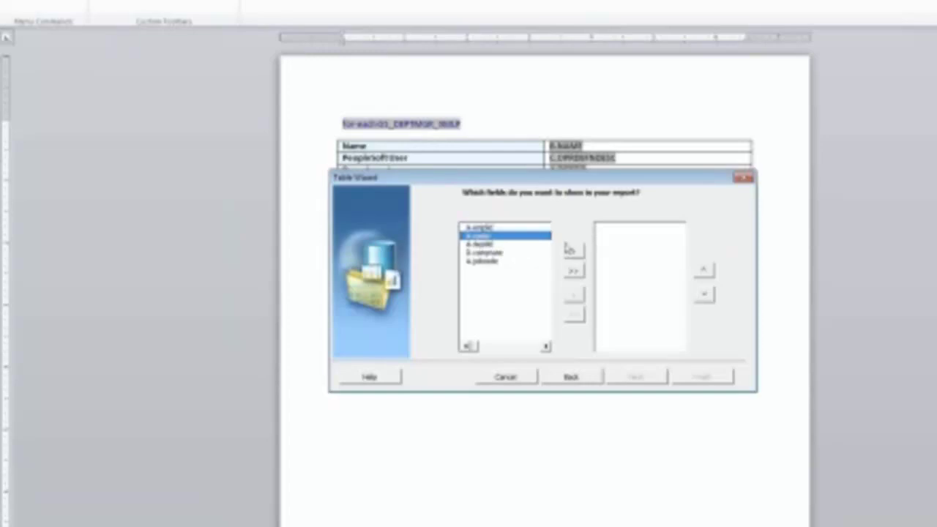
pyautogui.click(575, 251)
pyautogui.click(511, 229)
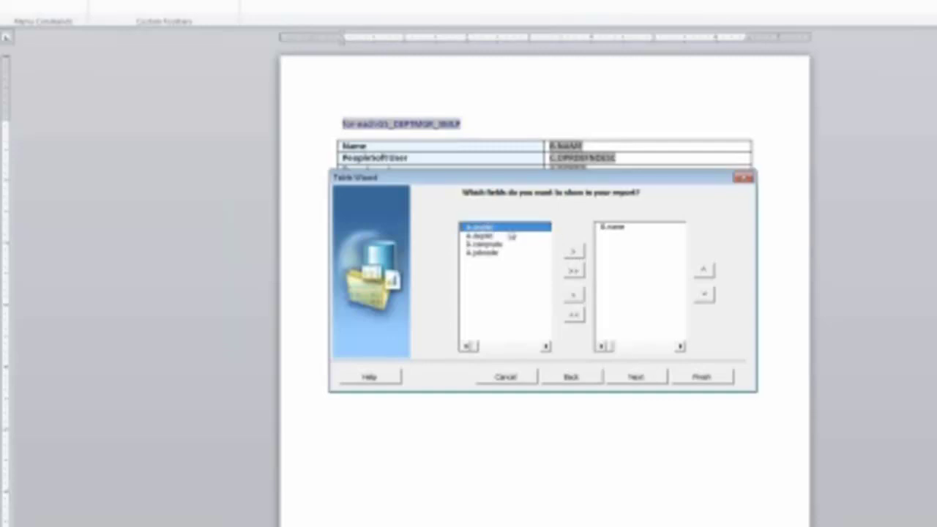
pyautogui.click(574, 252)
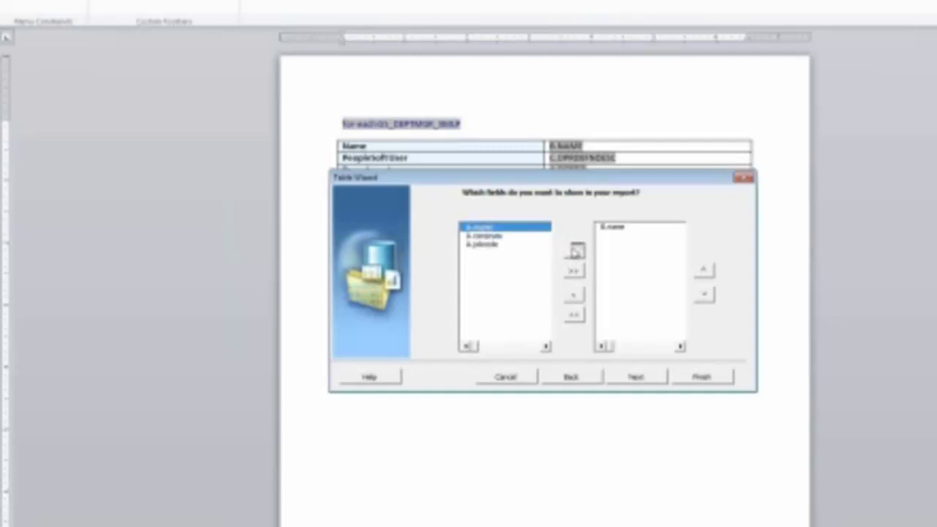
pyautogui.click(495, 247)
pyautogui.click(574, 252)
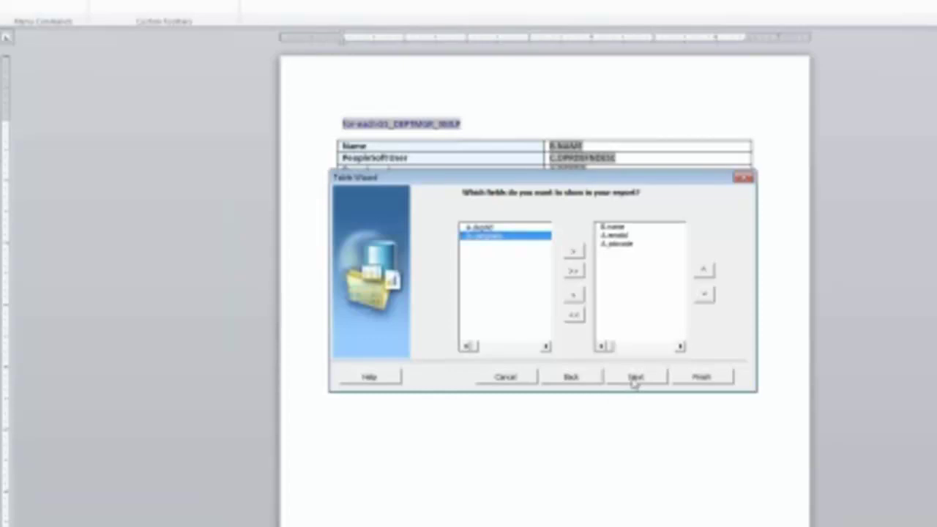
pyautogui.click(635, 378)
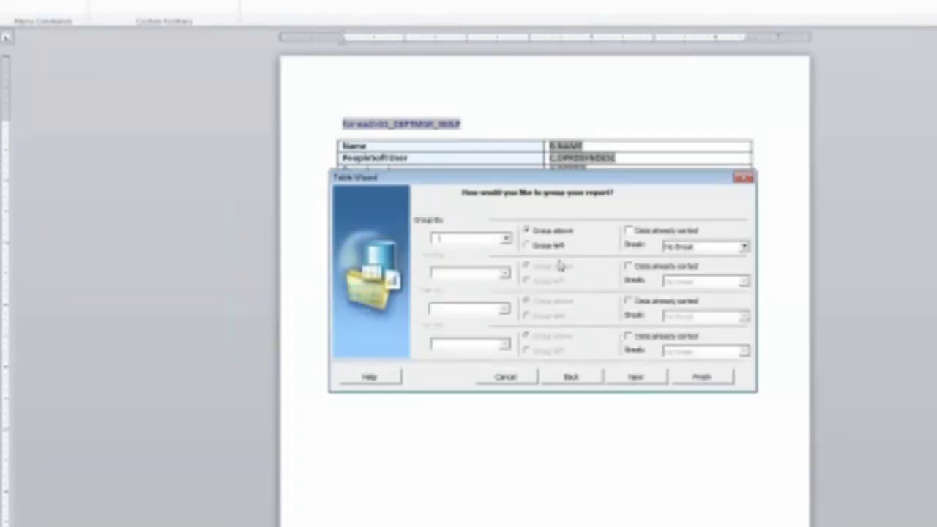
# Set Group By to a.jobcode and keep No Break between groups
pyautogui.click(501, 244)
pyautogui.click(505, 241)
pyautogui.click(492, 277)
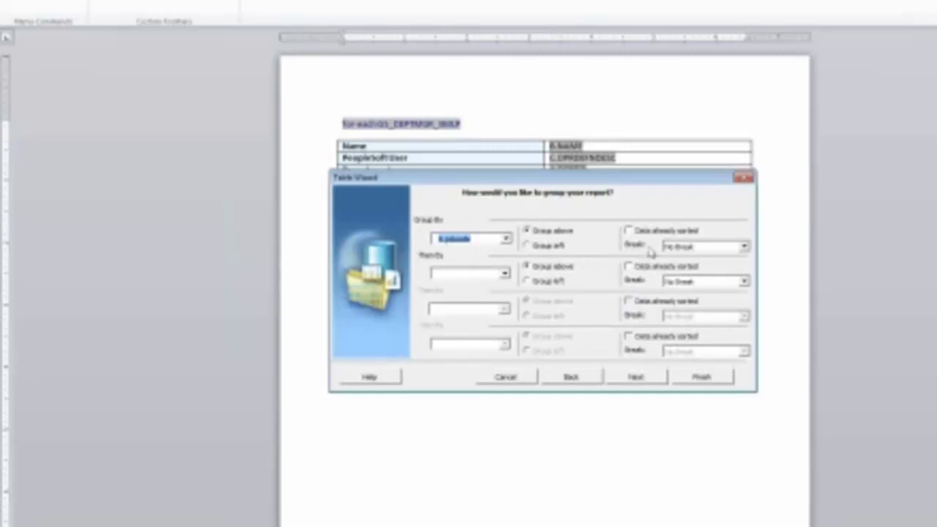
pyautogui.click(690, 247)
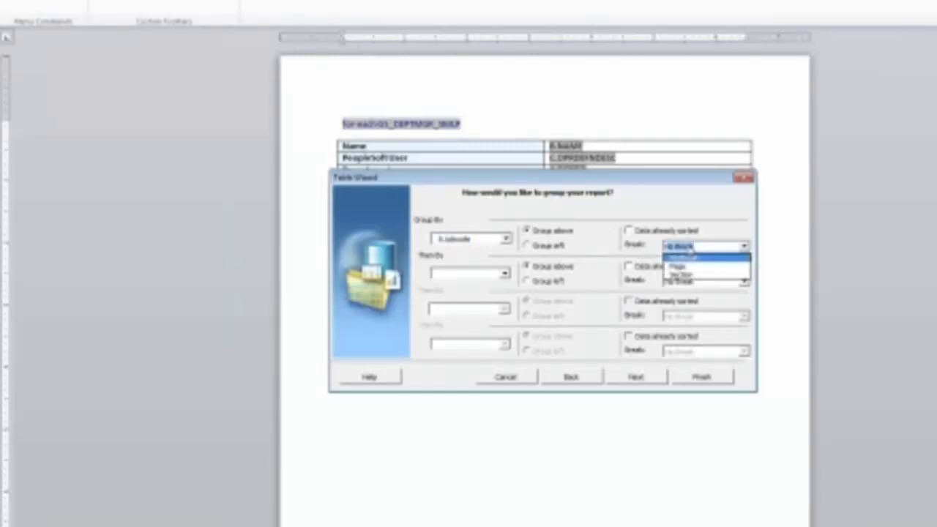
pyautogui.click(716, 228)
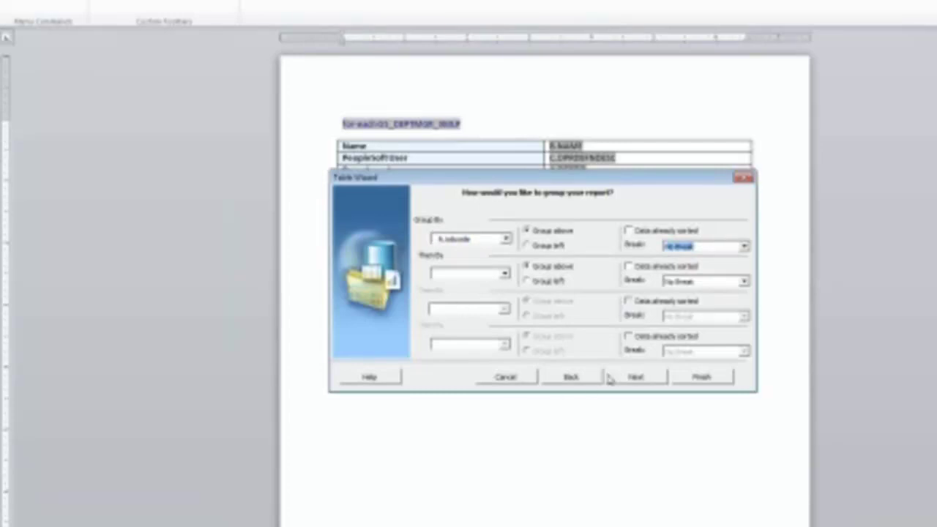
pyautogui.click(631, 379)
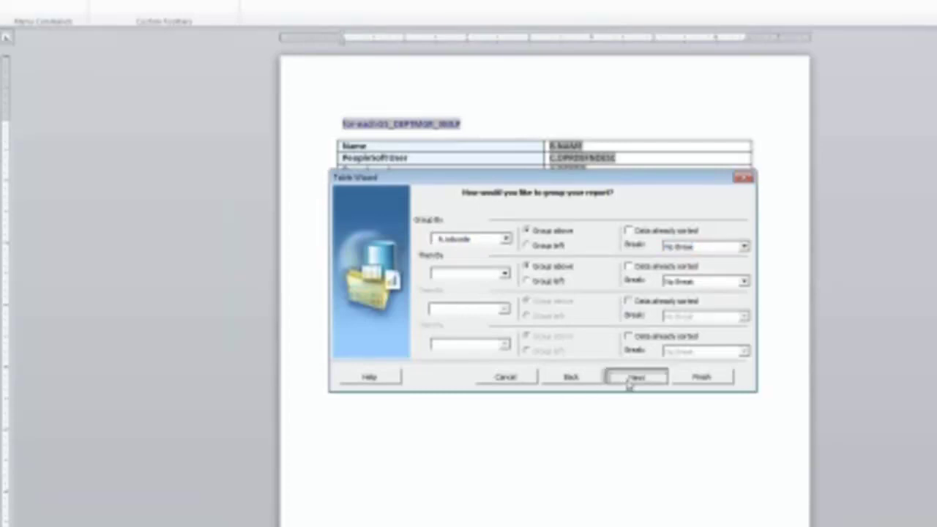
# Sort the table rows by the name field in ascending order
pyautogui.click(631, 378)
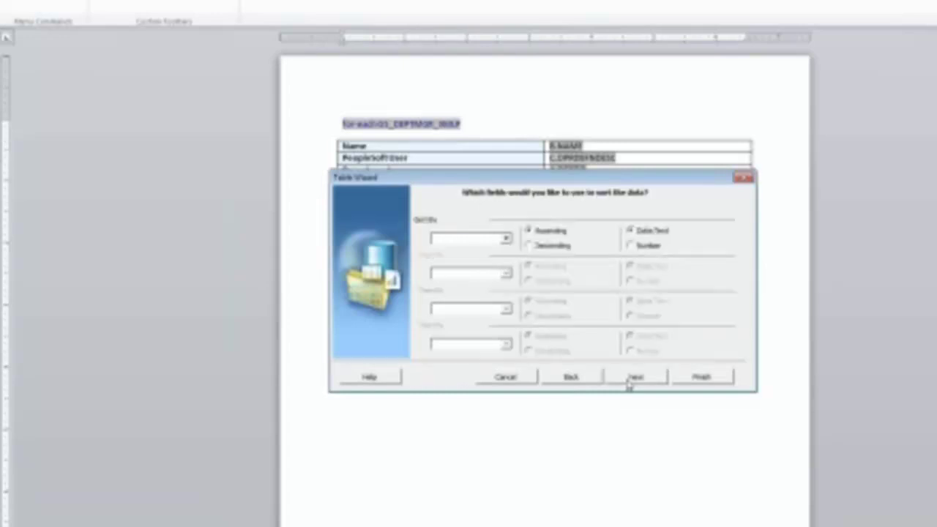
pyautogui.click(506, 240)
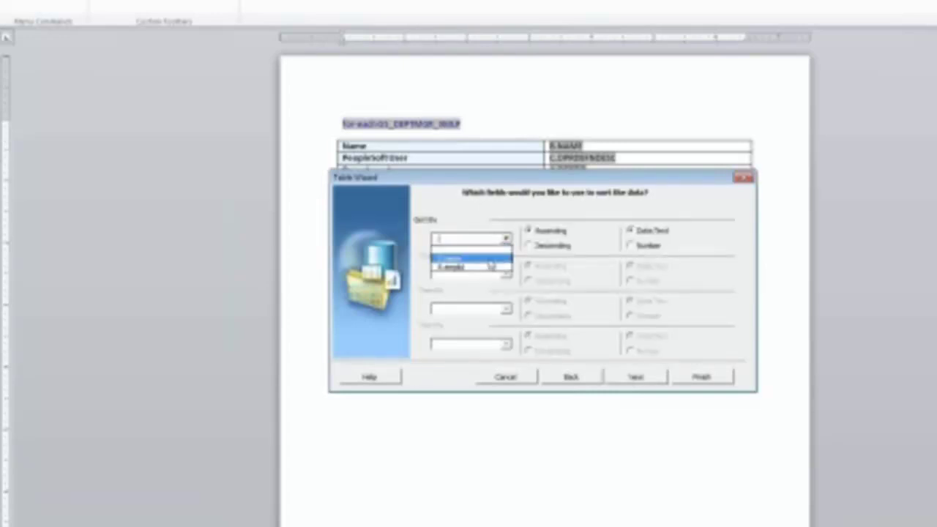
pyautogui.click(485, 259)
pyautogui.click(643, 380)
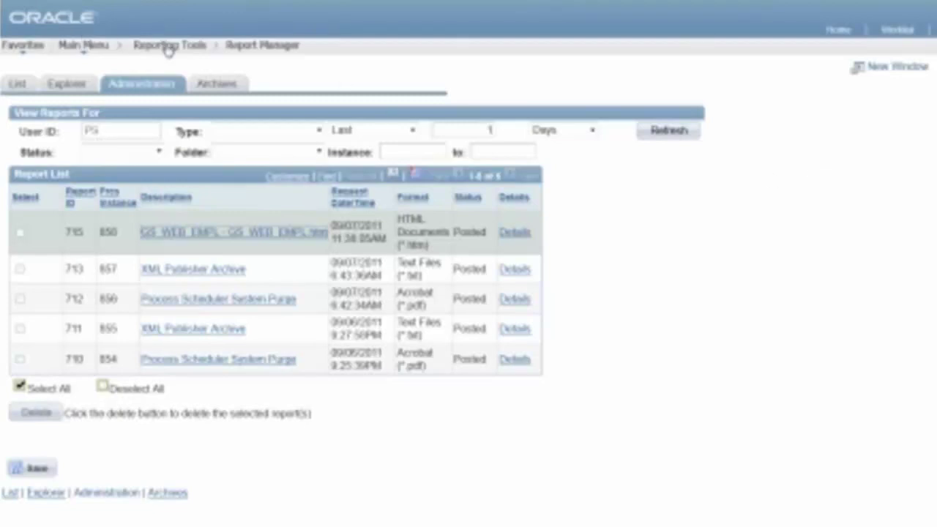
# Go to Reporting Tools > XML Publisher > Report Definition and open GS_WEB_EMPL
pyautogui.click(168, 47)
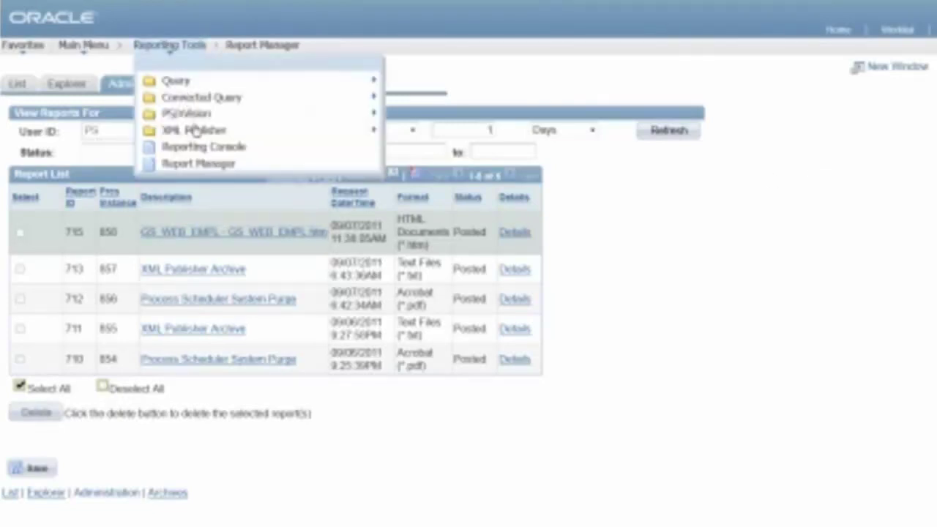
pyautogui.moveTo(195, 130)
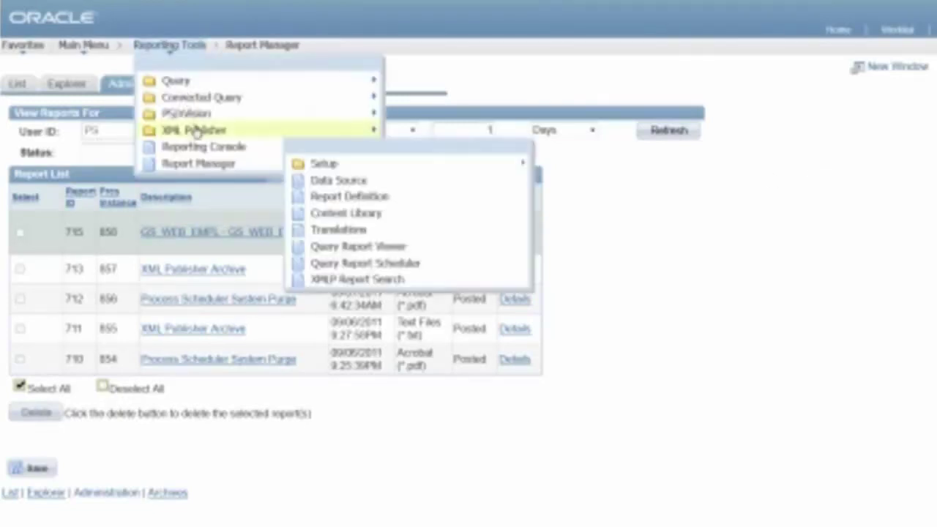
pyautogui.click(361, 197)
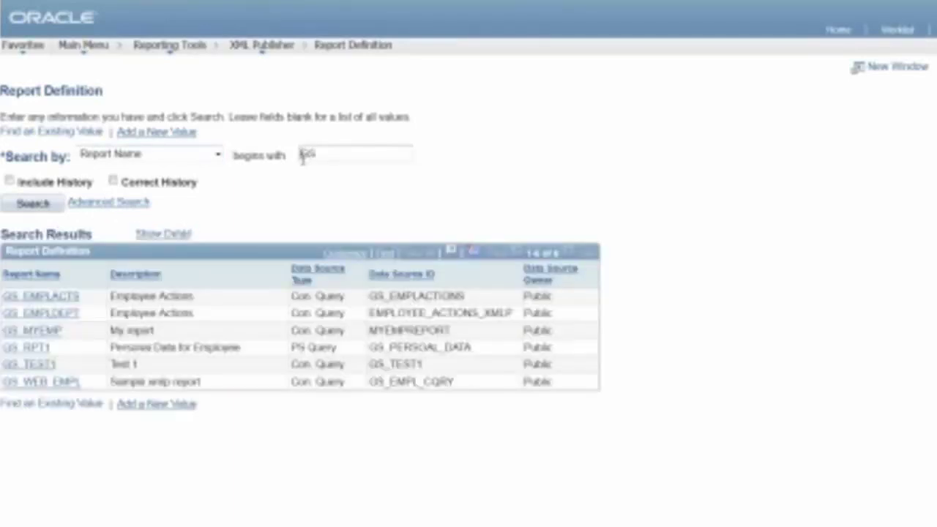
pyautogui.click(65, 383)
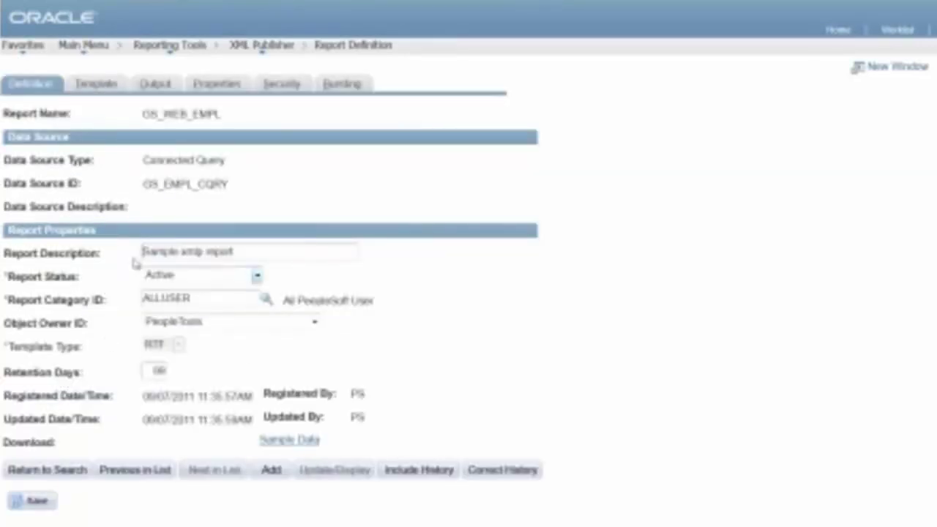
# On the Template tab, enter Correct History mode and delete the existing template file row
pyautogui.click(98, 86)
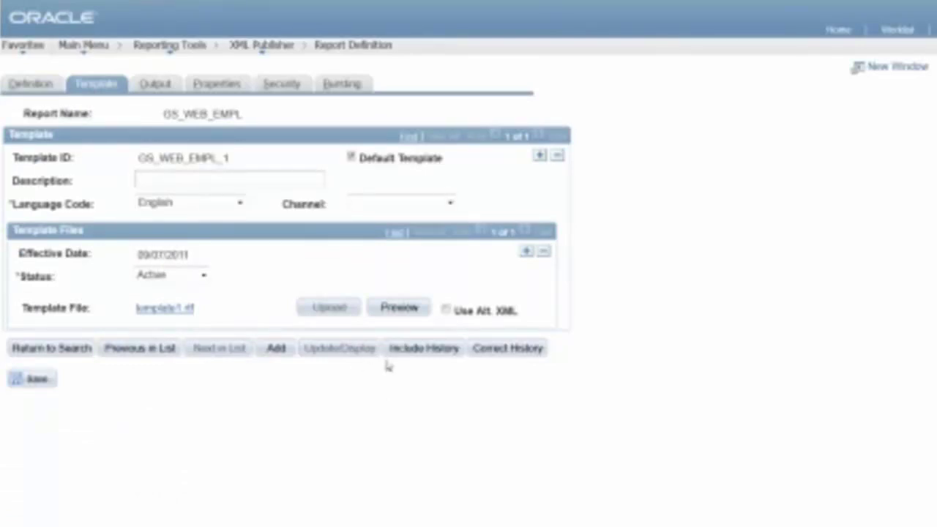
pyautogui.click(491, 353)
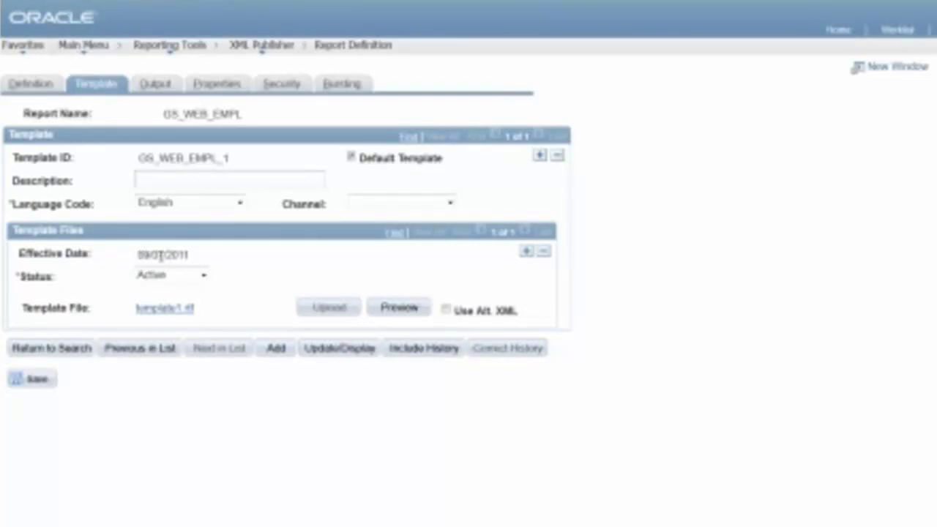
pyautogui.click(437, 350)
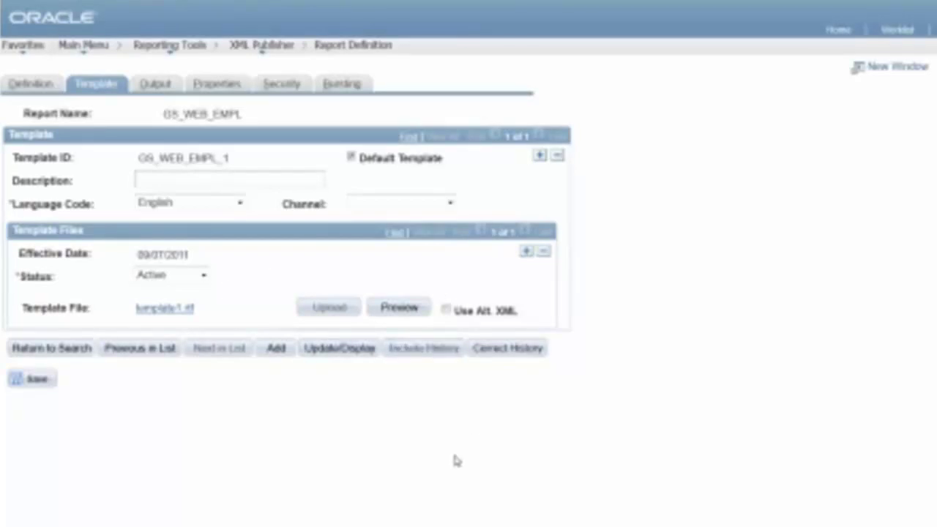
pyautogui.click(544, 252)
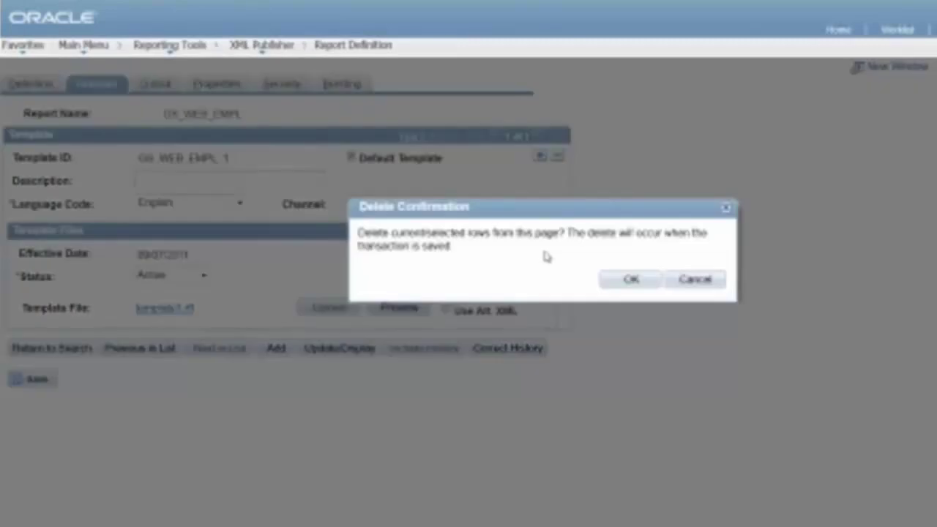
pyautogui.click(631, 280)
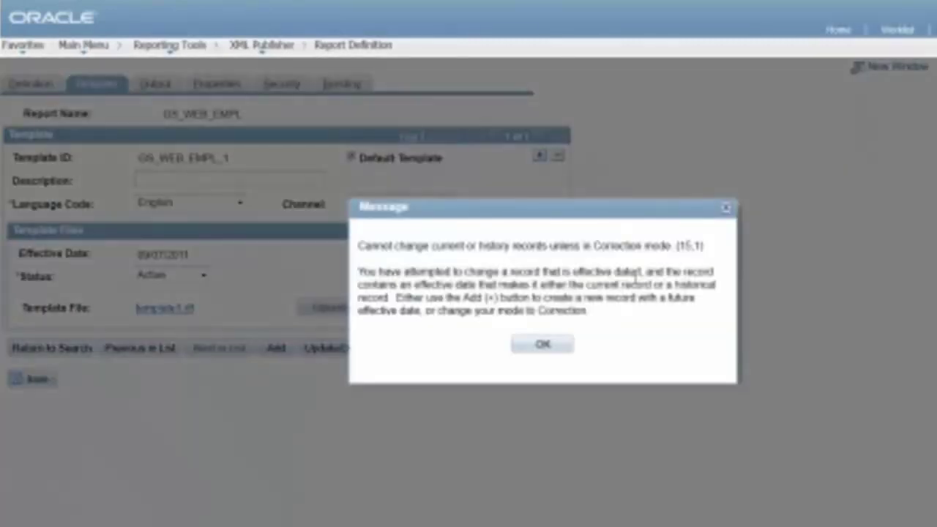
pyautogui.click(547, 347)
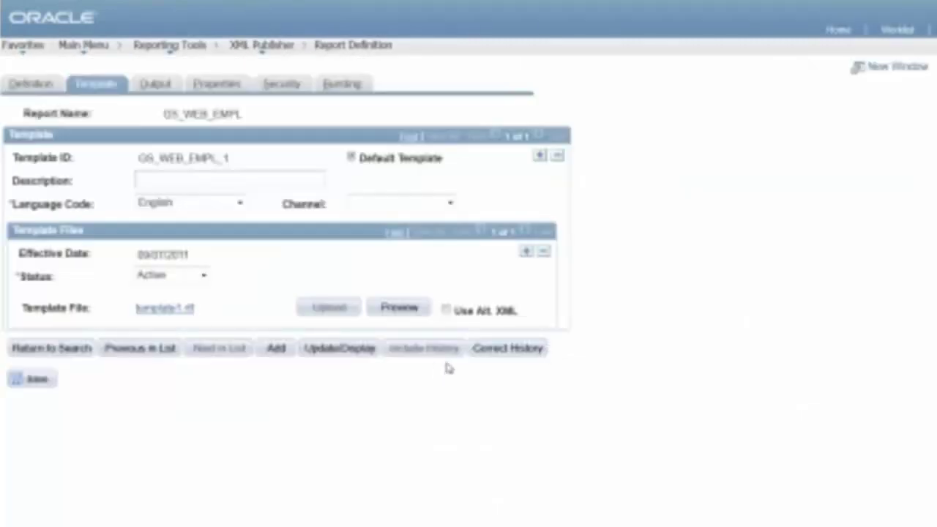
pyautogui.click(498, 350)
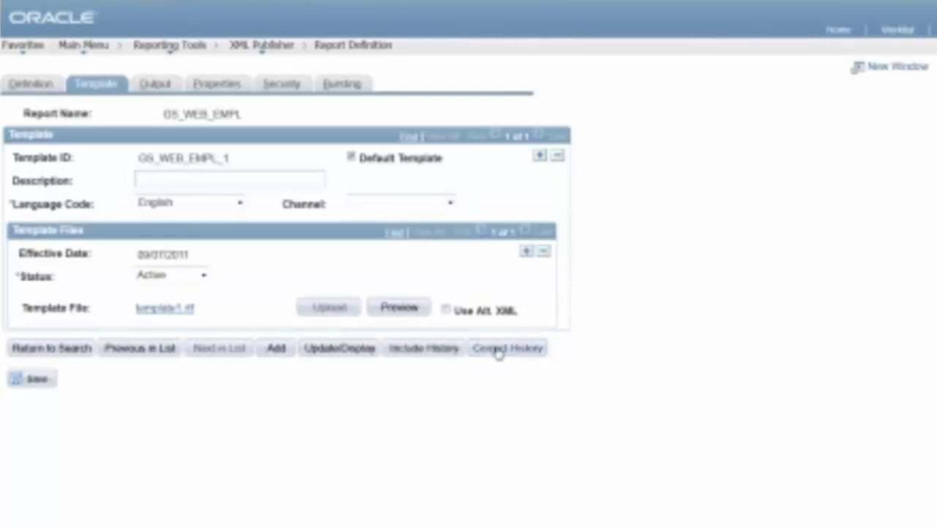
pyautogui.click(543, 253)
# Confirm the row deletion, set status to Active, and upload template1.rtf as the template file
pyautogui.click(635, 279)
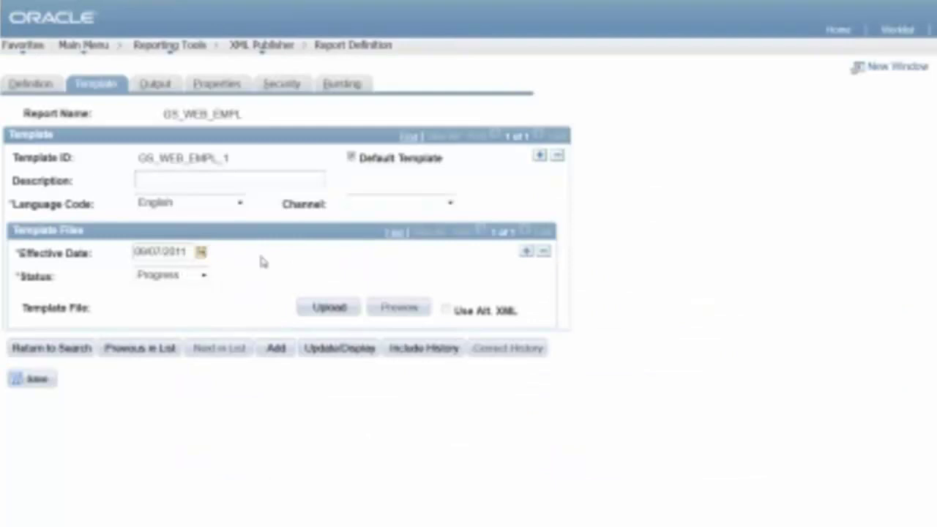
pyautogui.click(203, 274)
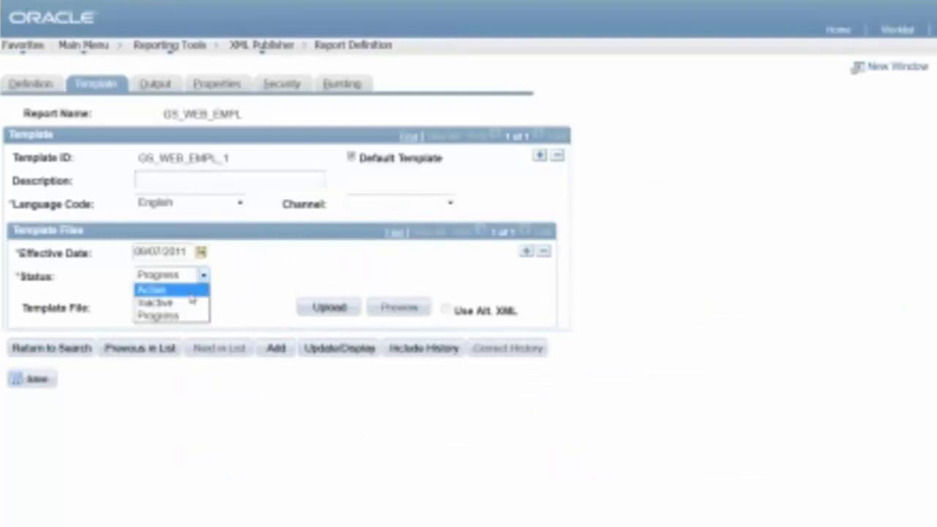
pyautogui.click(191, 293)
pyautogui.click(343, 307)
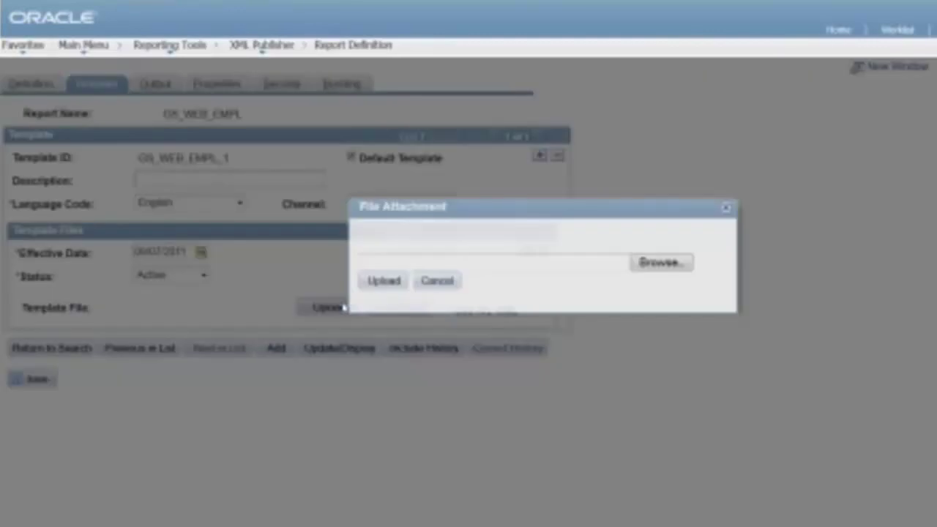
pyautogui.click(656, 271)
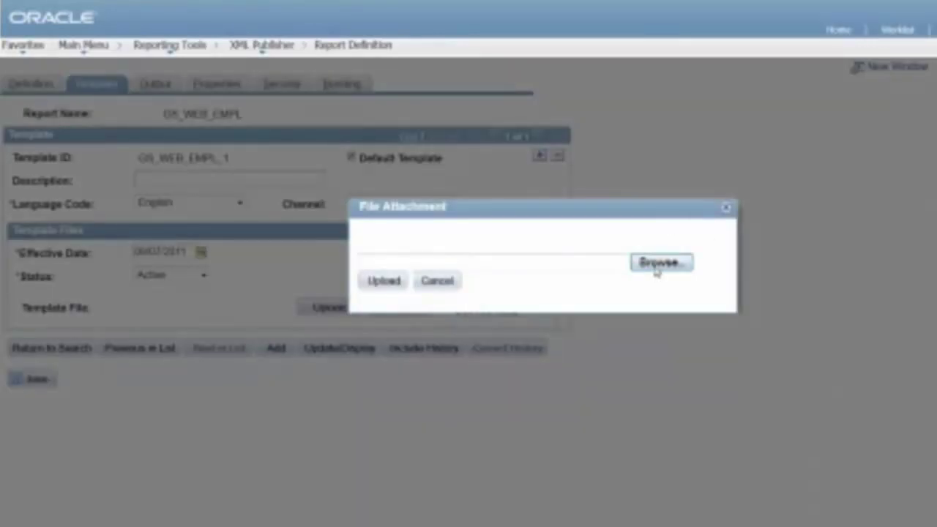
pyautogui.click(208, 82)
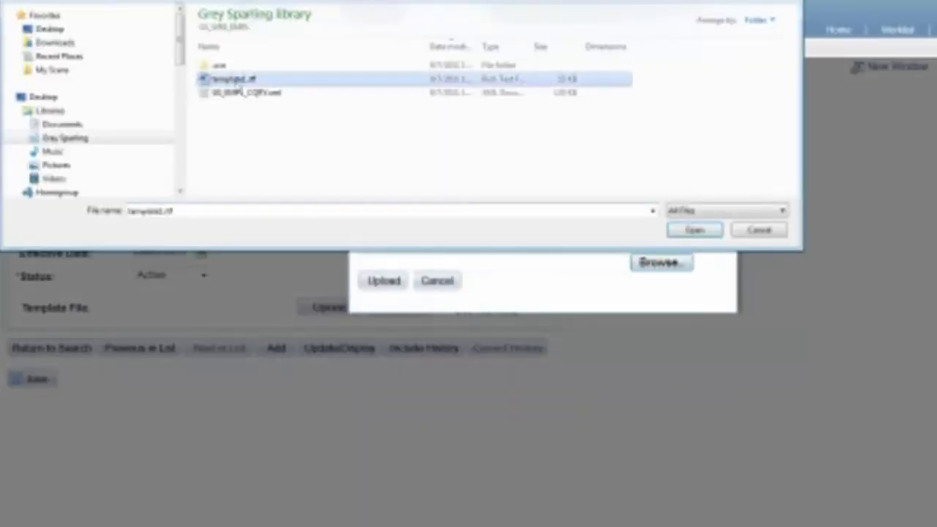
pyautogui.click(673, 231)
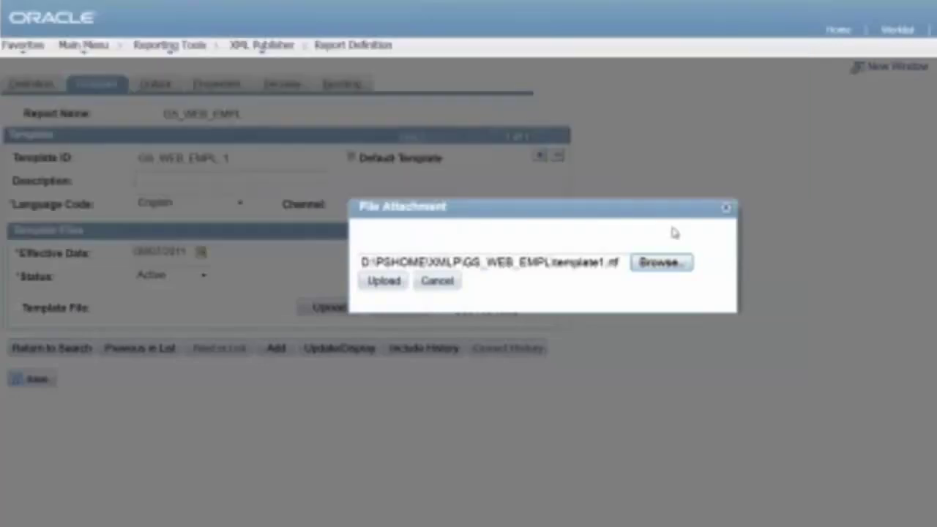
pyautogui.click(394, 285)
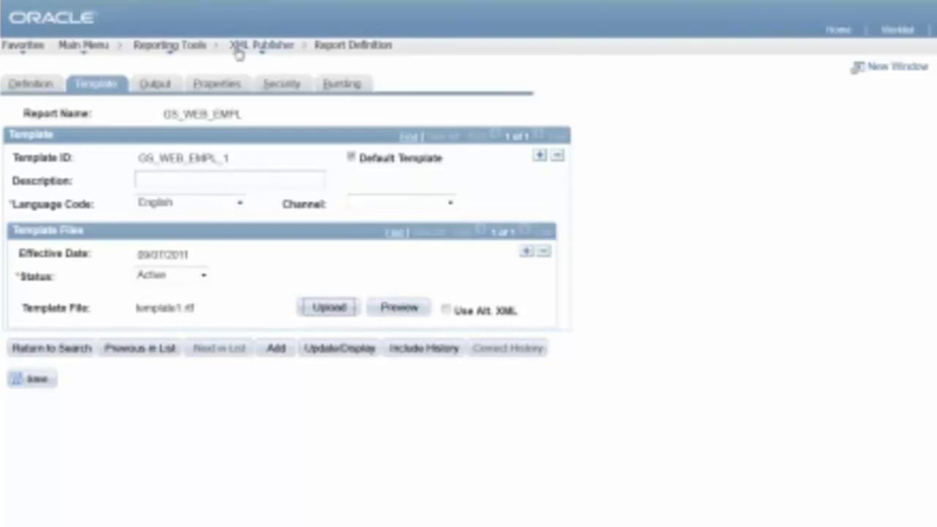
# Save the report definition and run the xmlpwebrpt request from Query Report Scheduler
pyautogui.click(39, 380)
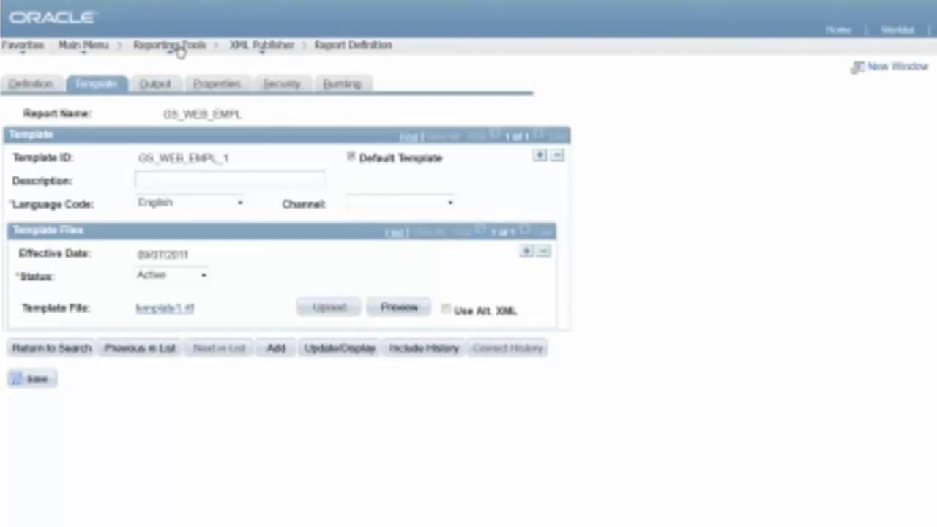
pyautogui.click(255, 49)
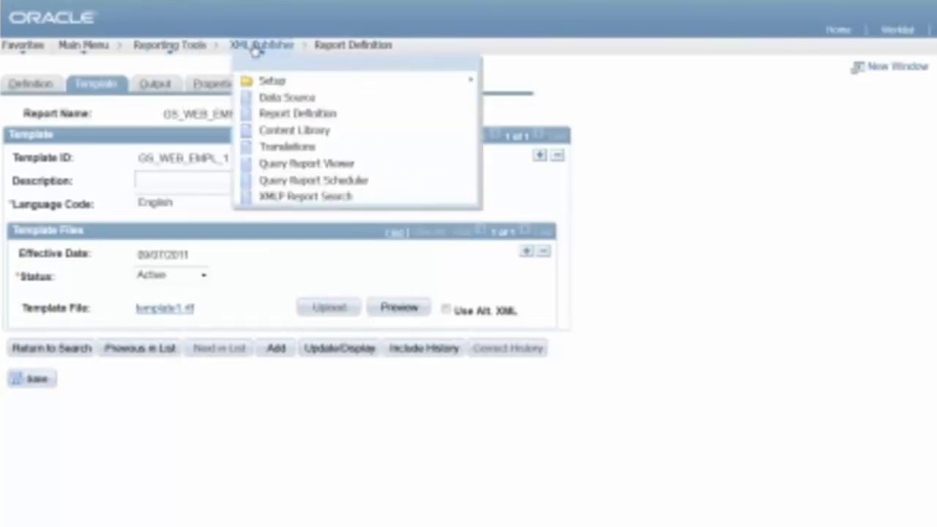
pyautogui.click(286, 180)
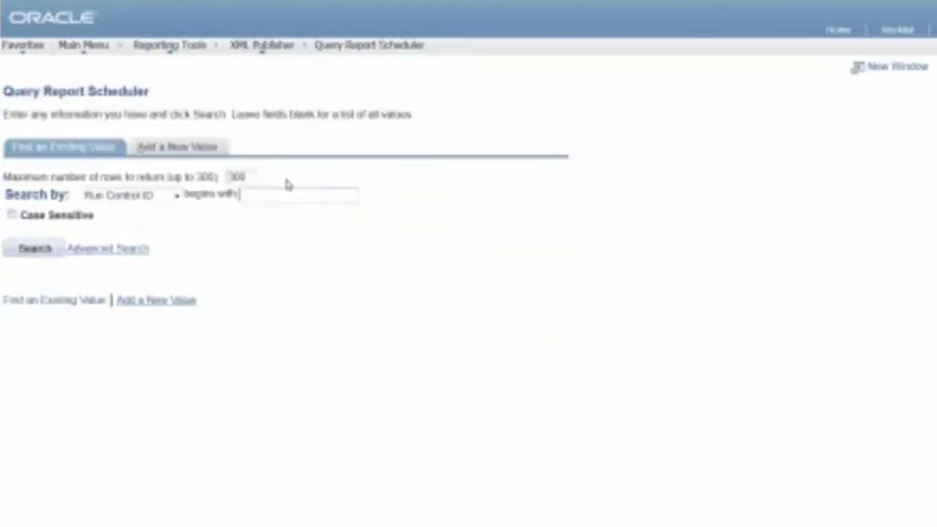
pyautogui.click(44, 252)
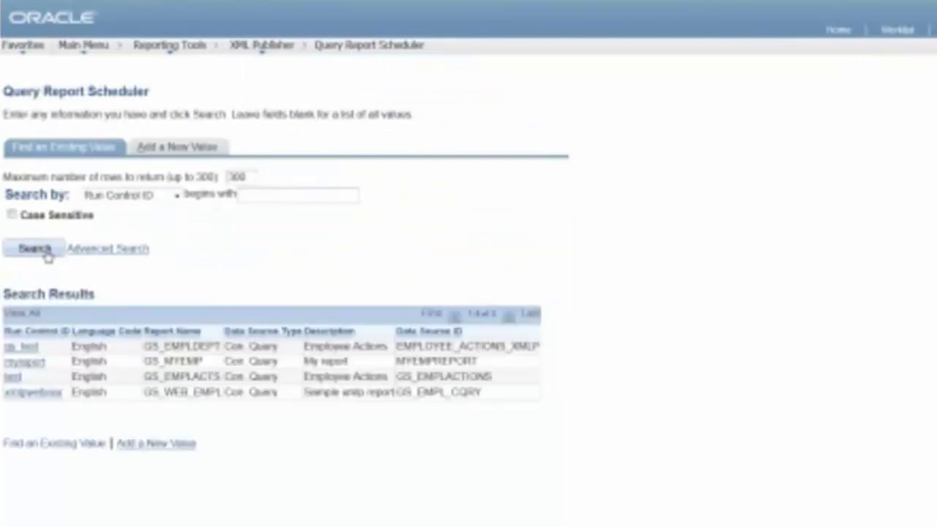
pyautogui.click(53, 394)
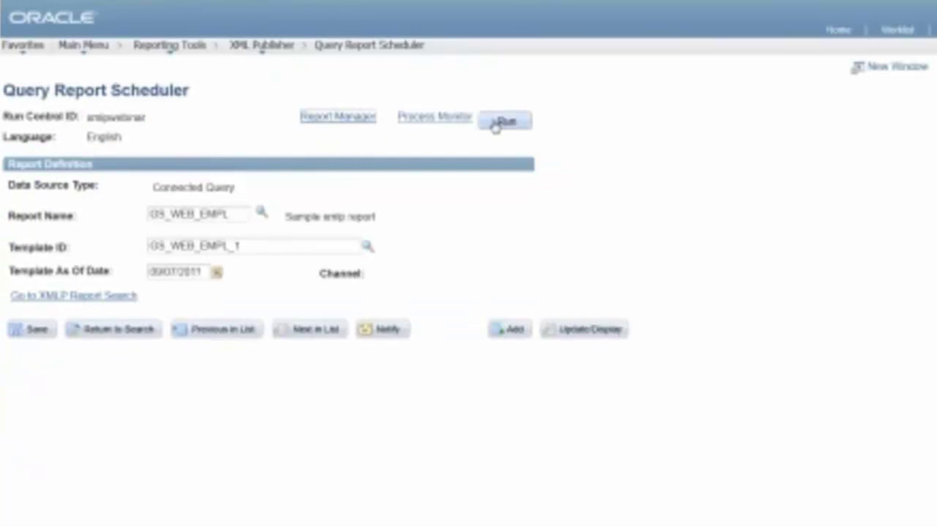
pyautogui.click(504, 121)
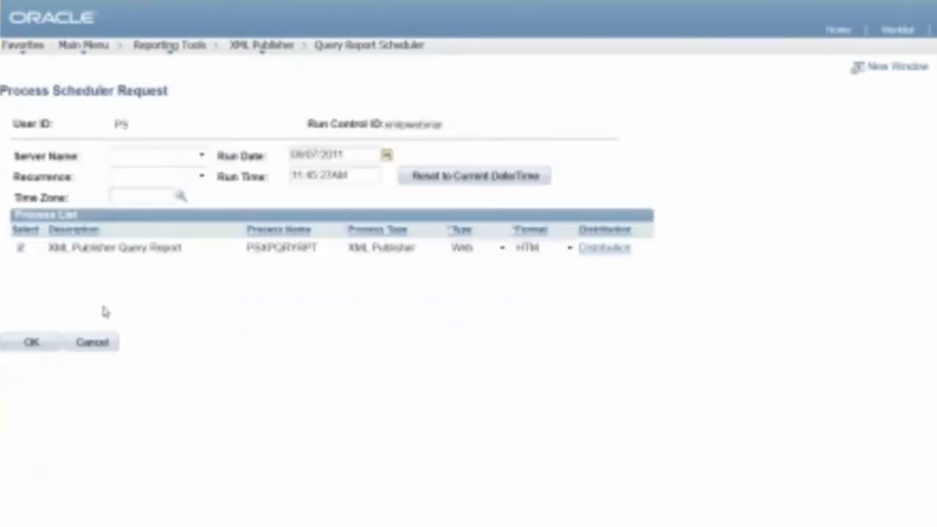
pyautogui.click(24, 347)
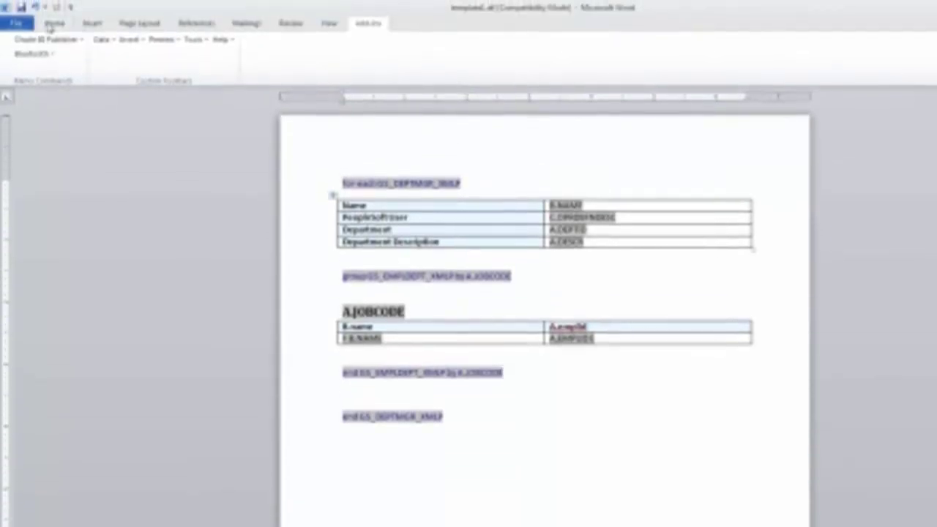
# Save a copy of the template as template2.rtf
pyautogui.click(22, 25)
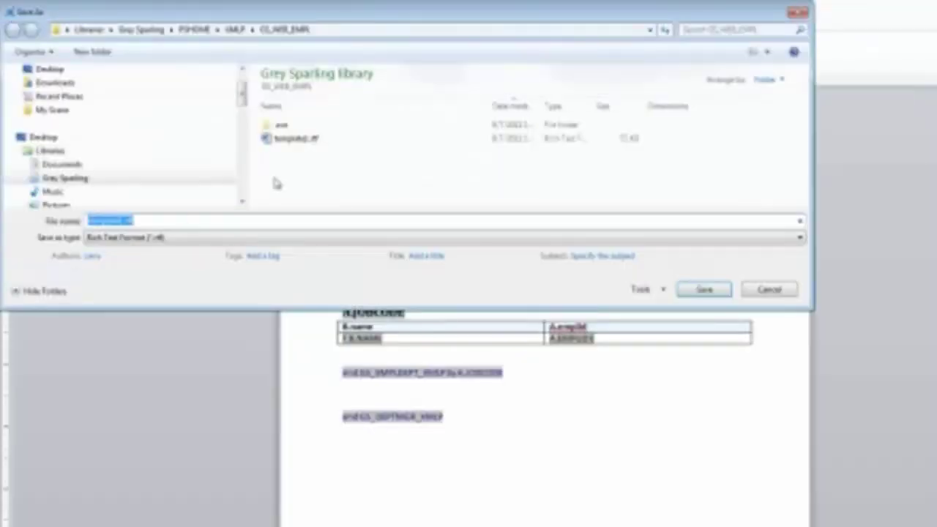
pyautogui.click(120, 222)
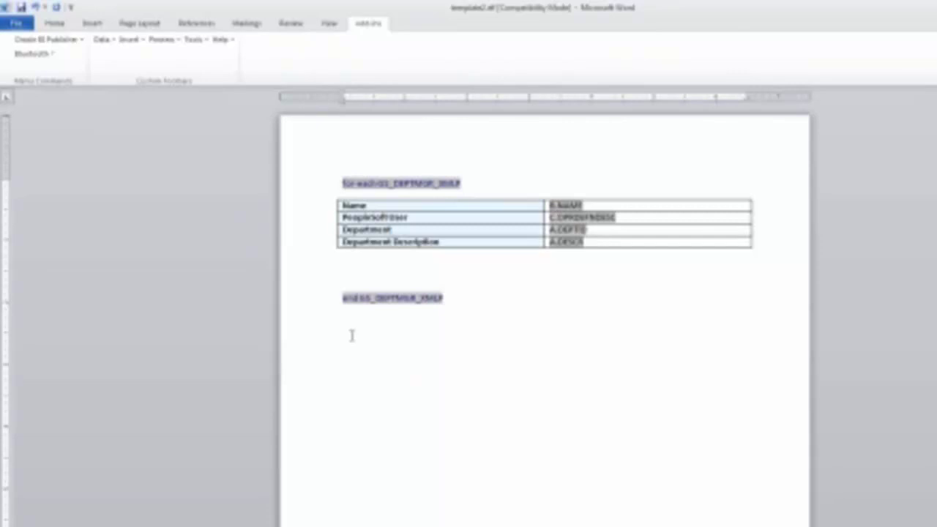
# Insert a BI Publisher chart and set its type to Pie Chart
pyautogui.click(129, 41)
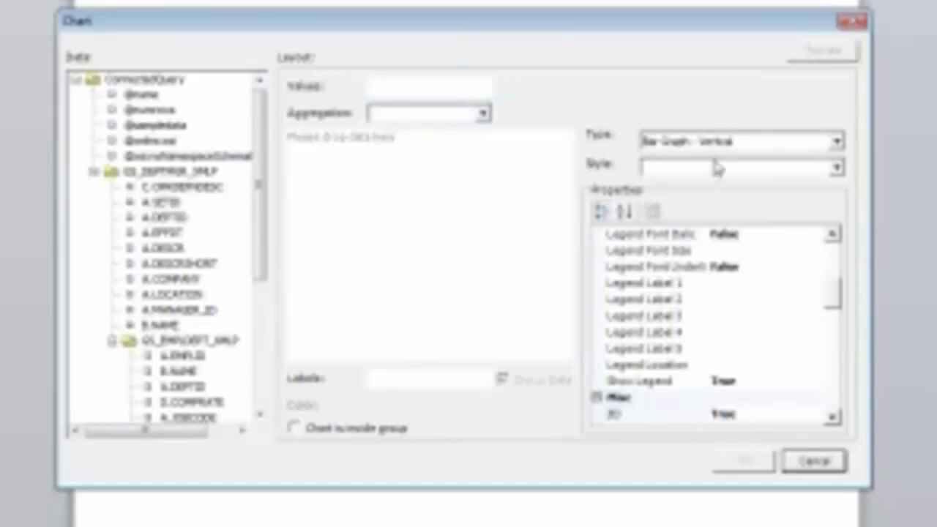
pyautogui.click(750, 149)
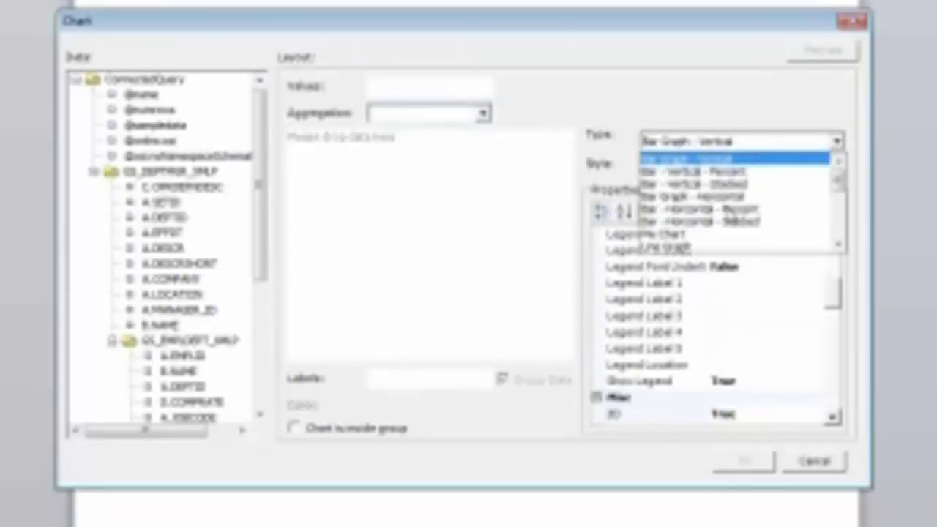
pyautogui.click(724, 233)
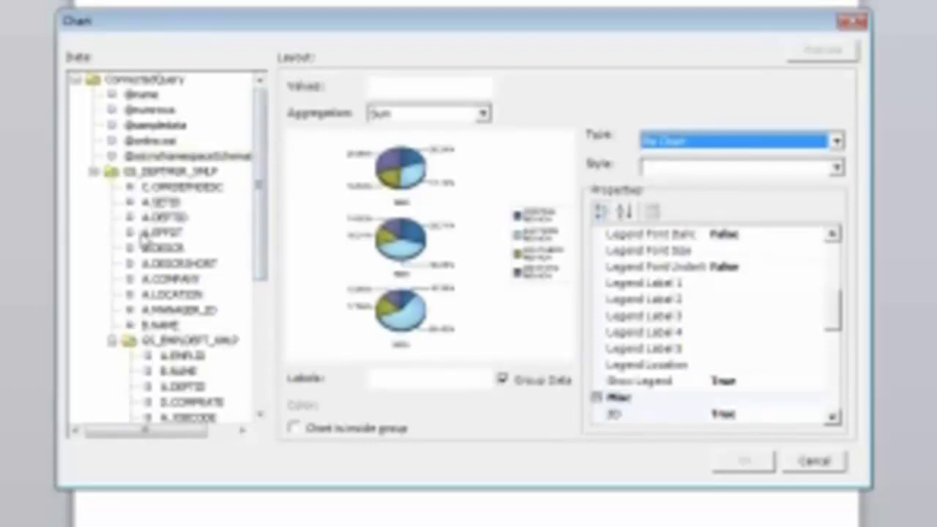
# Build the pie chart with D.COMPRATE as values and A.JOBCODE as labels, then insert it
pyautogui.click(260, 417)
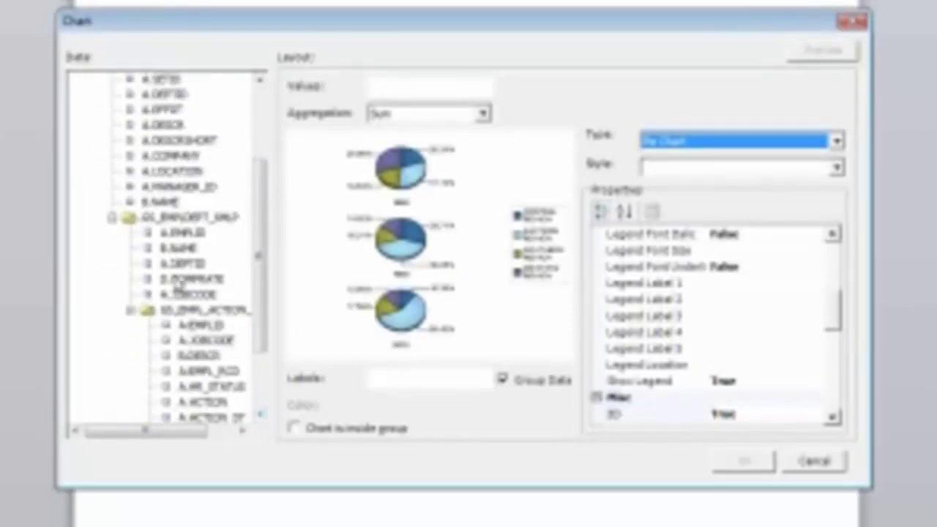
pyautogui.click(176, 282)
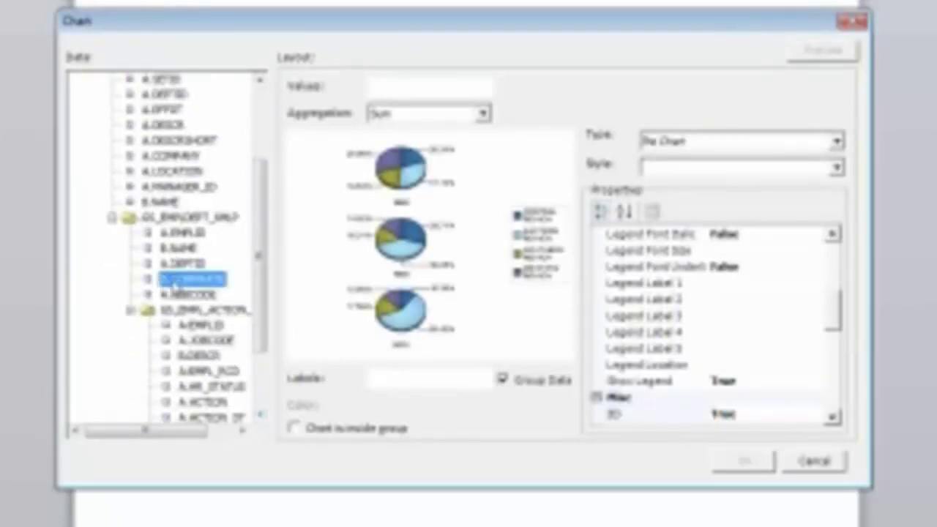
pyautogui.moveTo(176, 284); pyautogui.dragTo(377, 260)
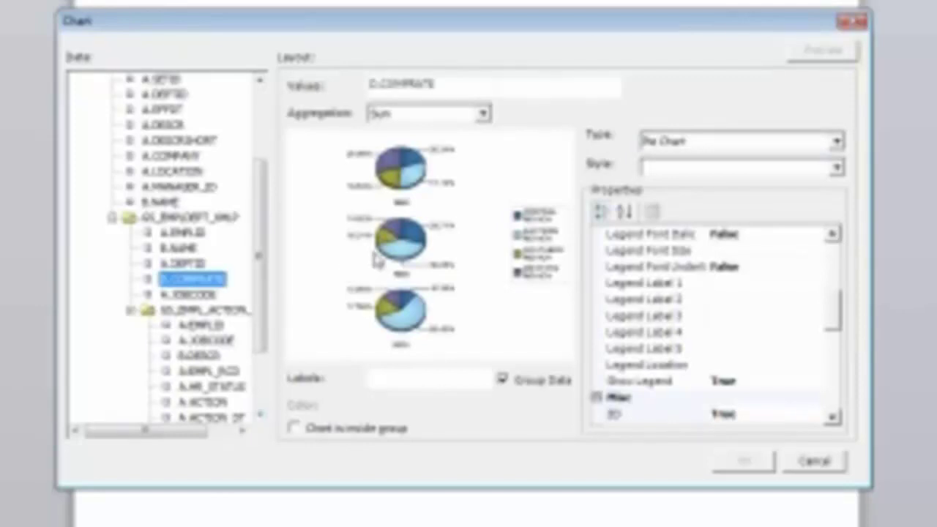
pyautogui.click(212, 297)
pyautogui.moveTo(212, 297); pyautogui.dragTo(399, 388)
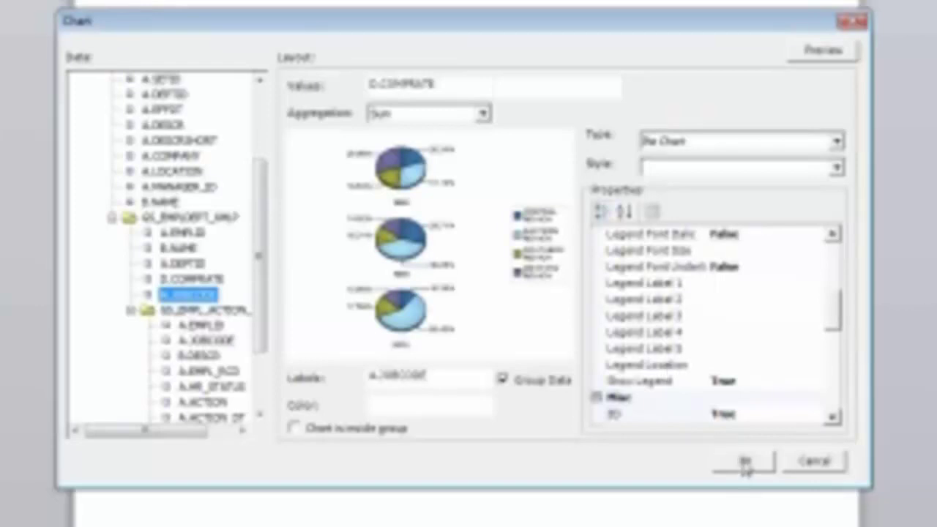
pyautogui.click(745, 462)
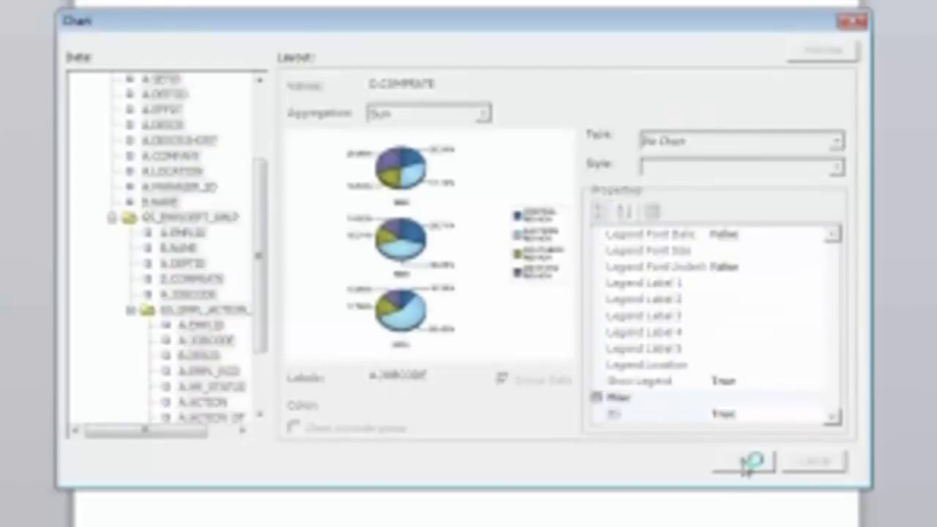